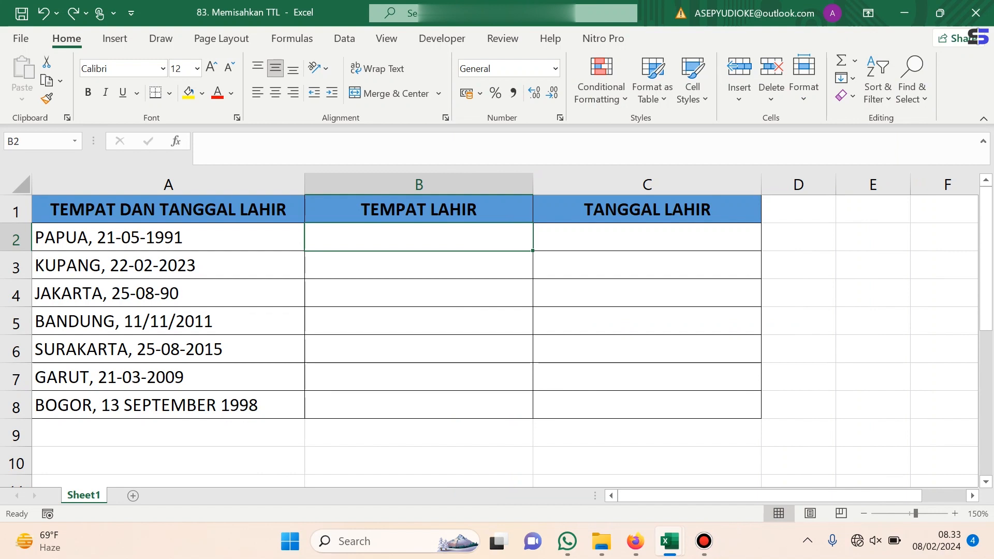
Review the three column headers and the first data row, comparing the combined birthplace-and-date cell with the empty cells beside it
{"action": "left_click", "coordinate": [168, 210]}
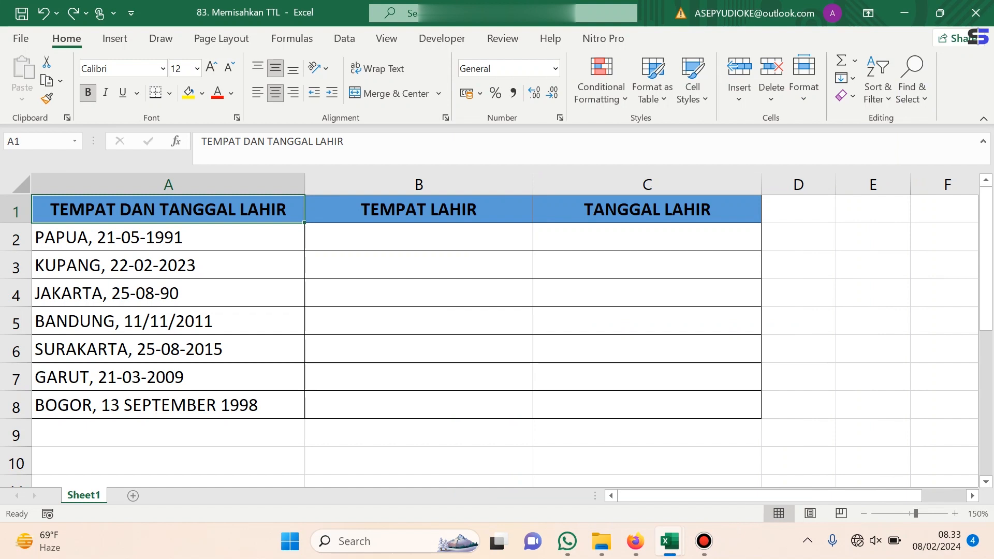
{"action": "left_click", "coordinate": [418, 210]}
{"action": "left_click", "coordinate": [647, 210]}
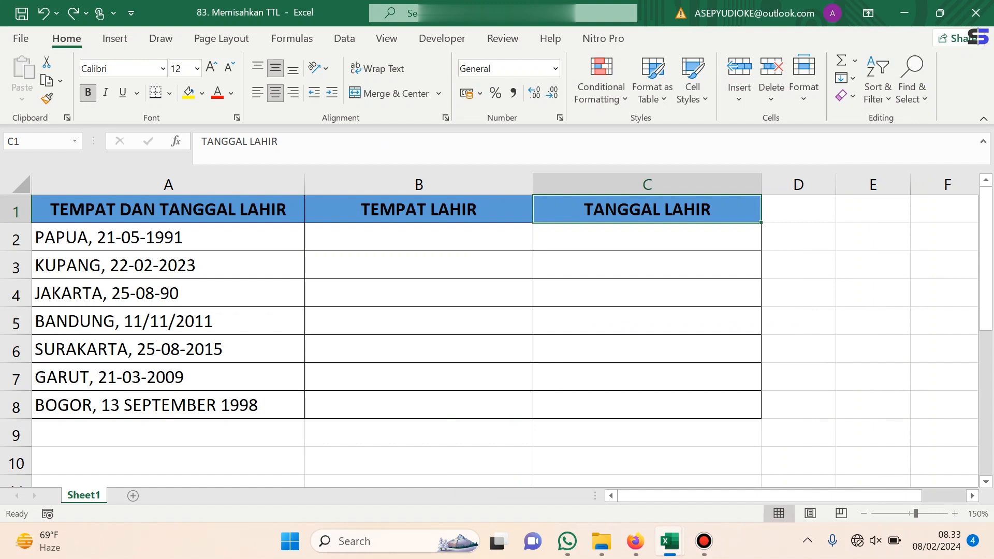
{"action": "left_click", "coordinate": [168, 238]}
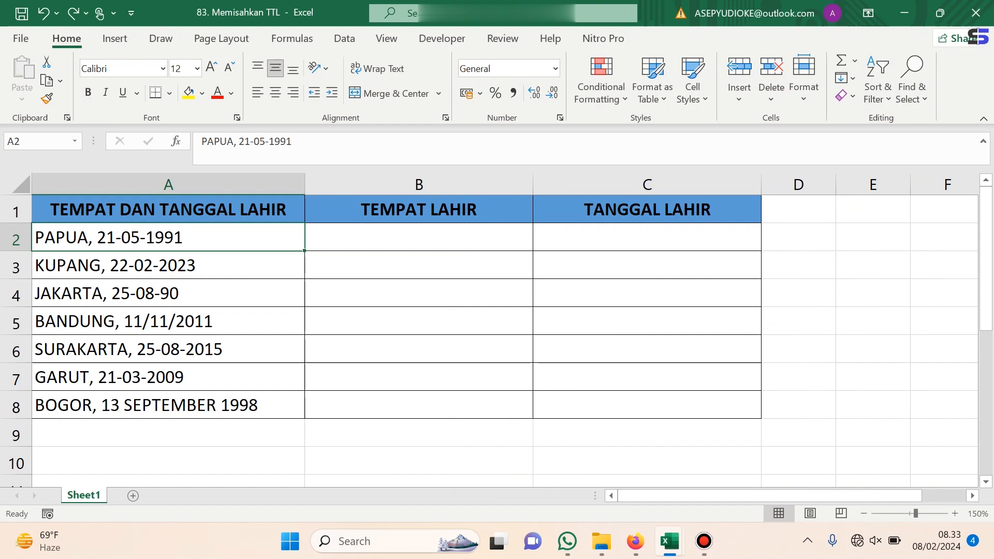
{"action": "left_click", "coordinate": [419, 238]}
{"action": "left_click", "coordinate": [647, 237]}
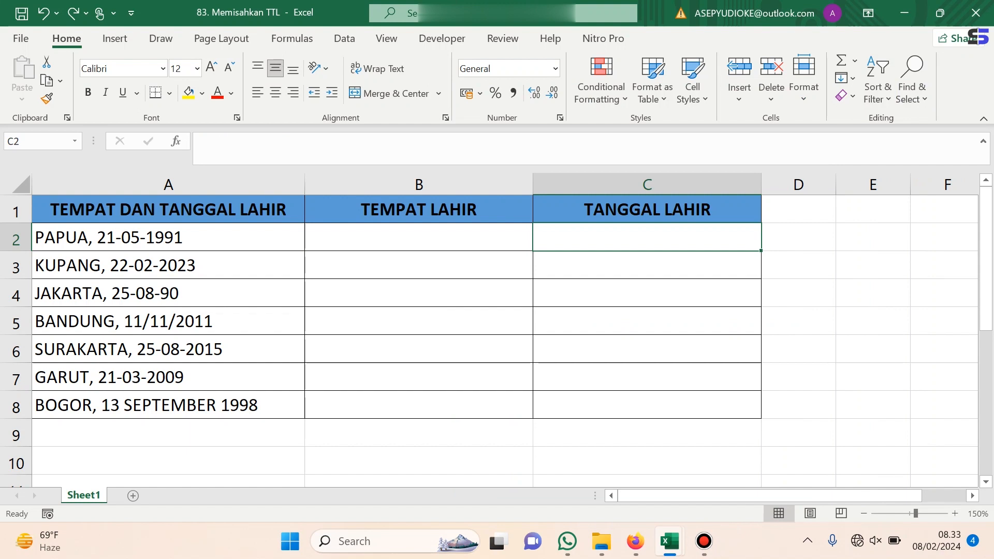
{"action": "key", "text": "Left"}
{"action": "key", "text": "Right"}
{"action": "key", "text": "Left"}
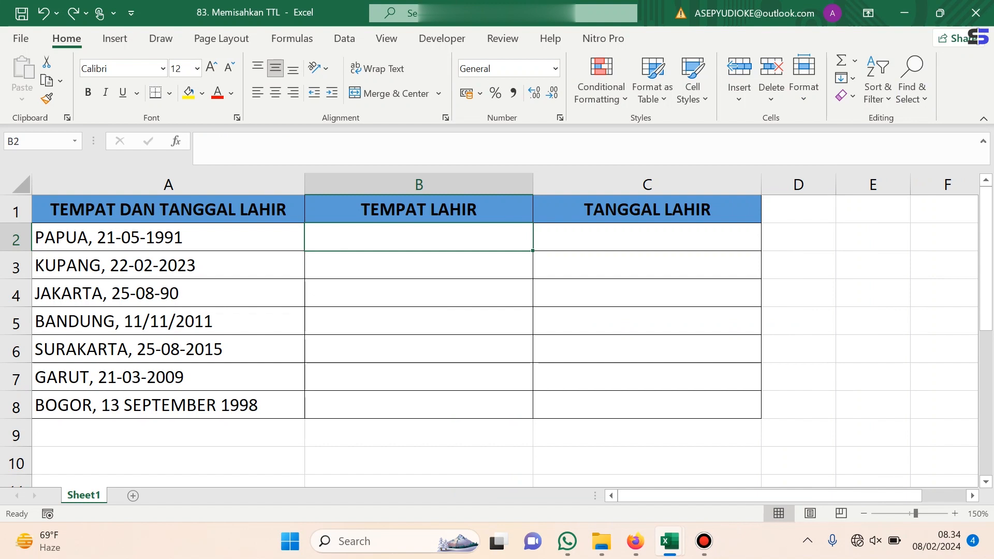
{"action": "key", "text": "Left"}
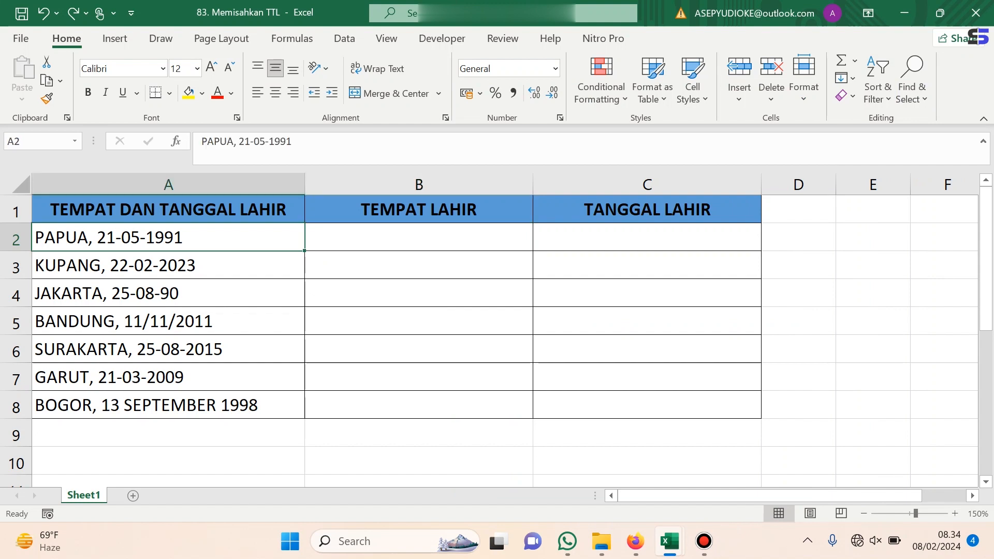
Enter the formula =FIND(", ";A2;1) in B2 to locate the comma and space in the text of A2
{"action": "key", "text": "Right"}
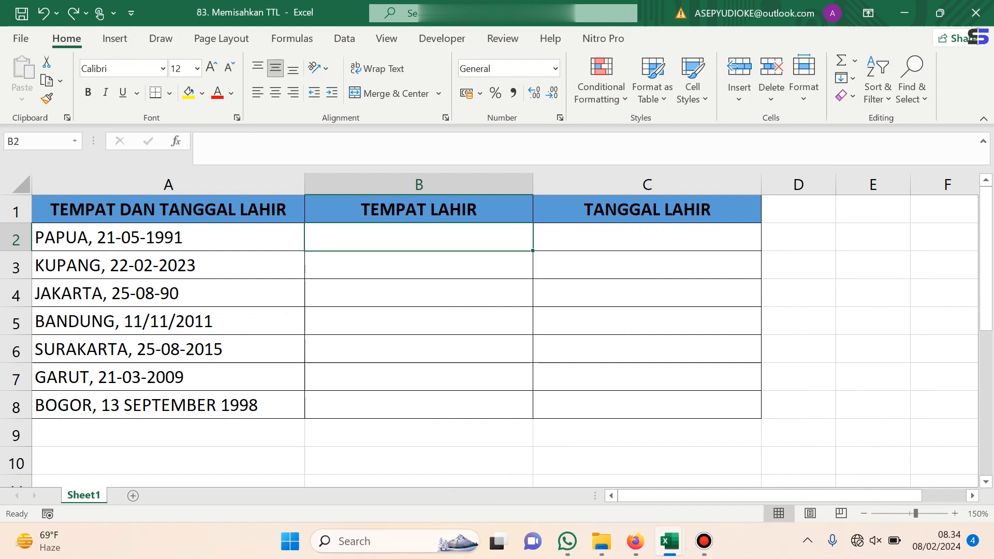
{"action": "type", "text": "=fi"}
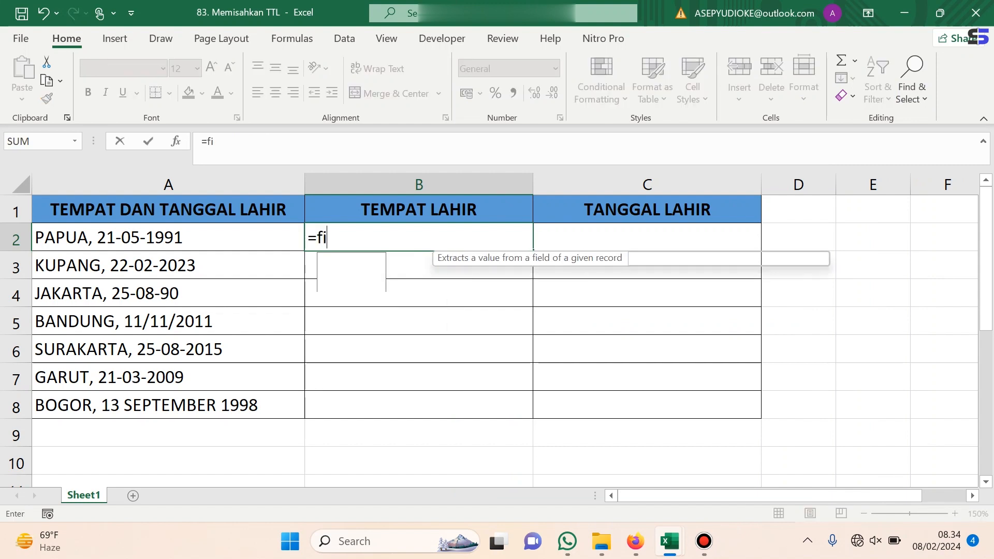
{"action": "type", "text": "nd("}
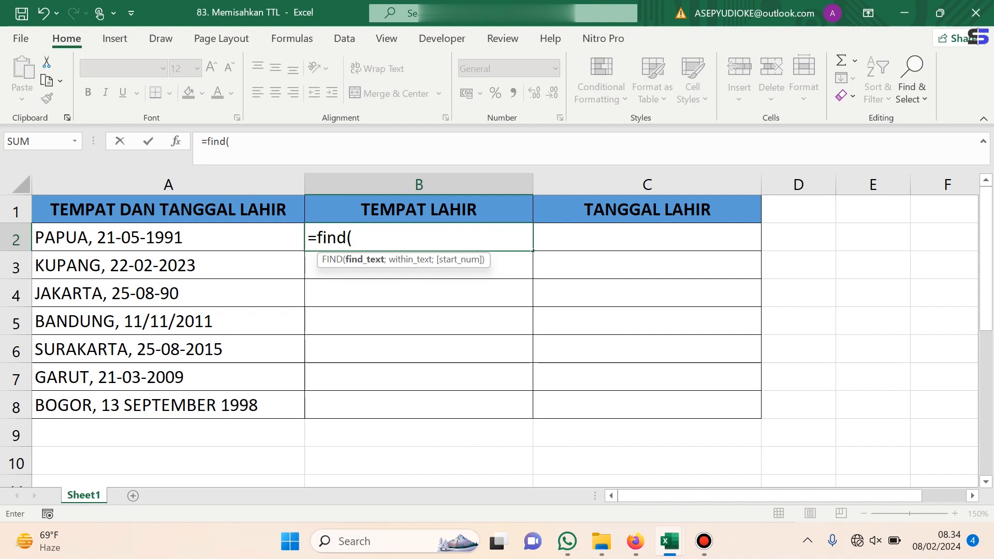
{"action": "type", "text": "\", \";"}
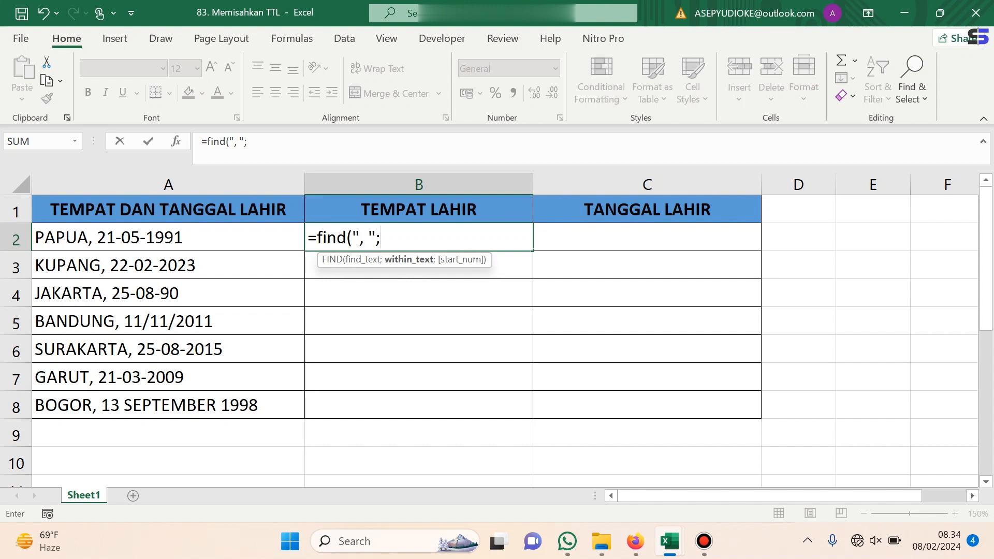
{"action": "key", "text": "Left"}
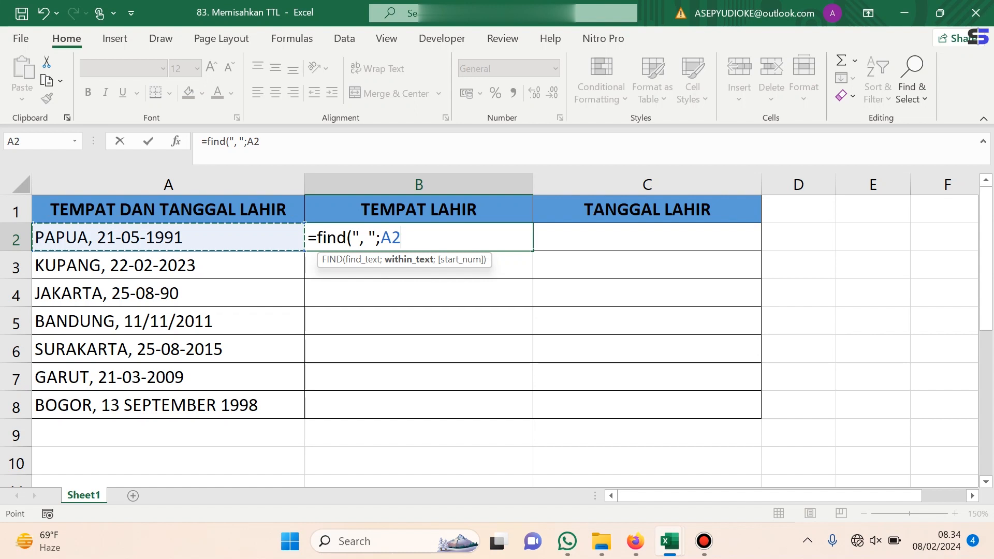
{"action": "type", "text": ";"}
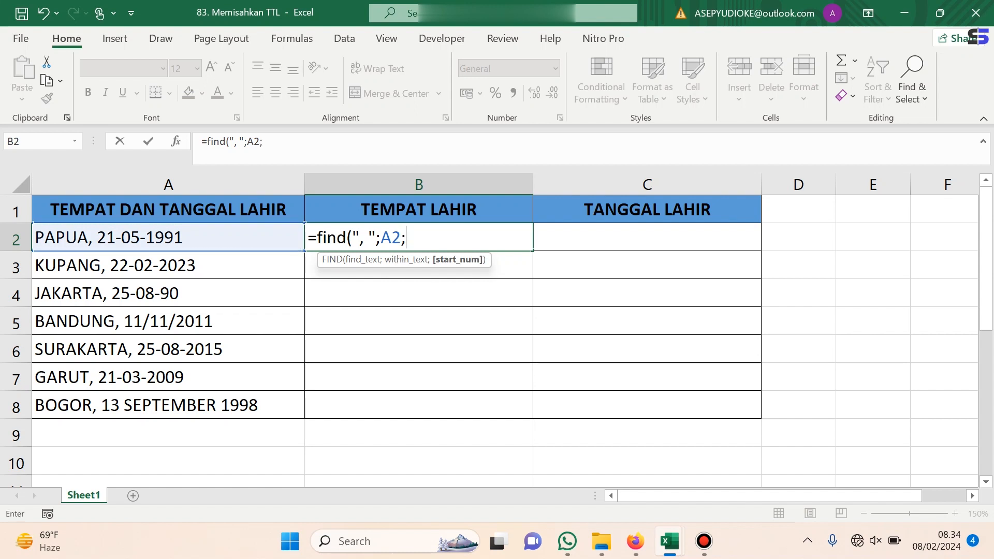
{"action": "type", "text": "1)"}
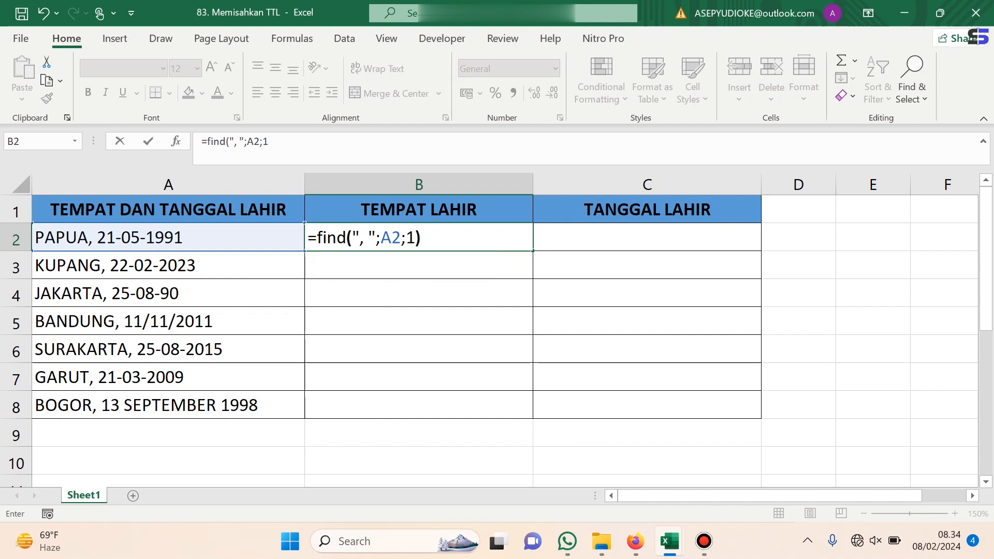
{"action": "key", "text": "Return"}
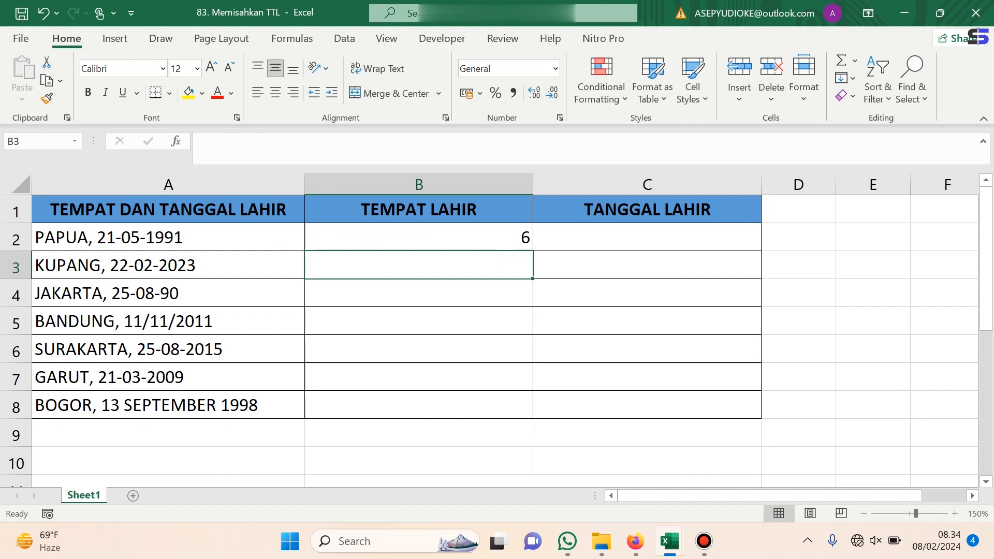
Compare the FIND result in B2 with the position of the comma in the A2 text
{"action": "key", "text": "Up"}
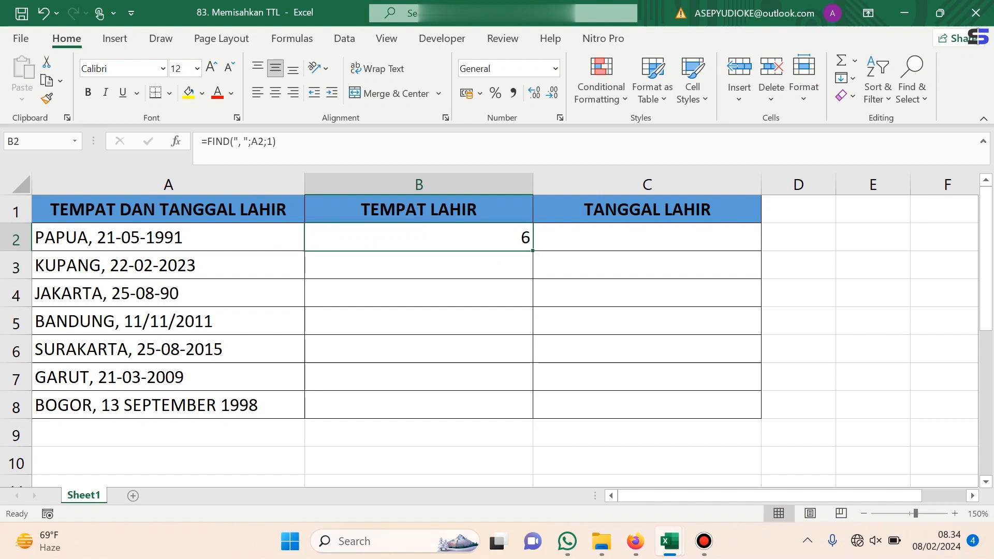
{"action": "key", "text": "Left"}
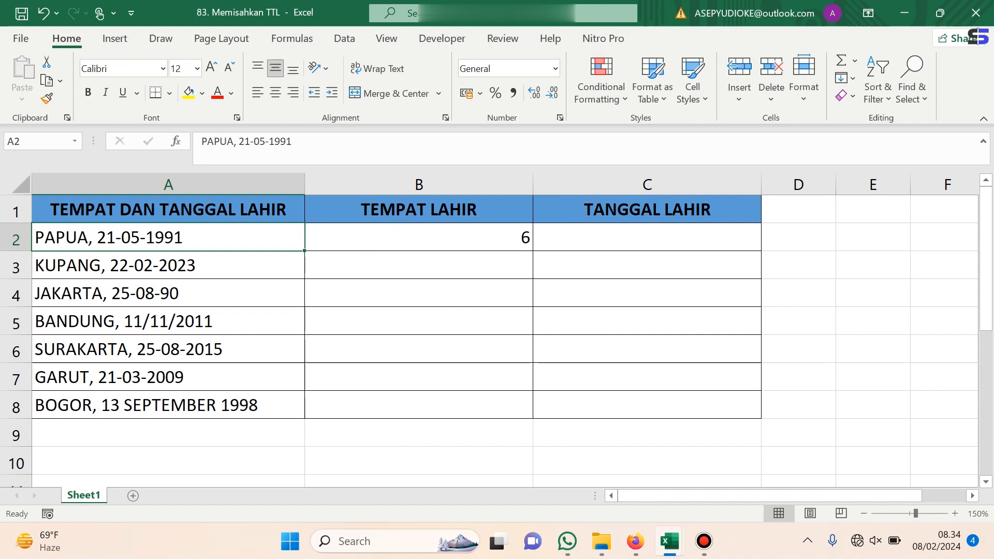
{"action": "left_click", "coordinate": [418, 238]}
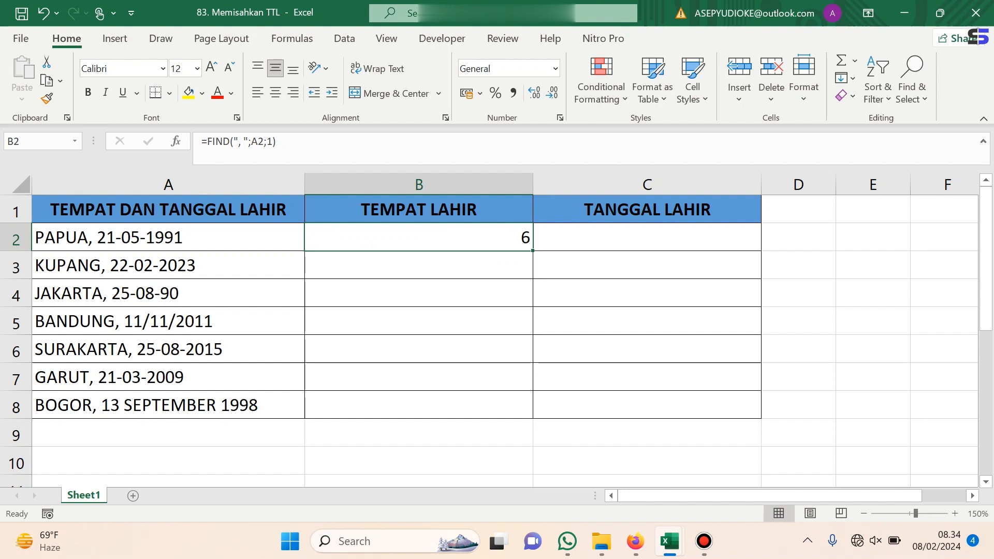
{"action": "left_click", "coordinate": [169, 237]}
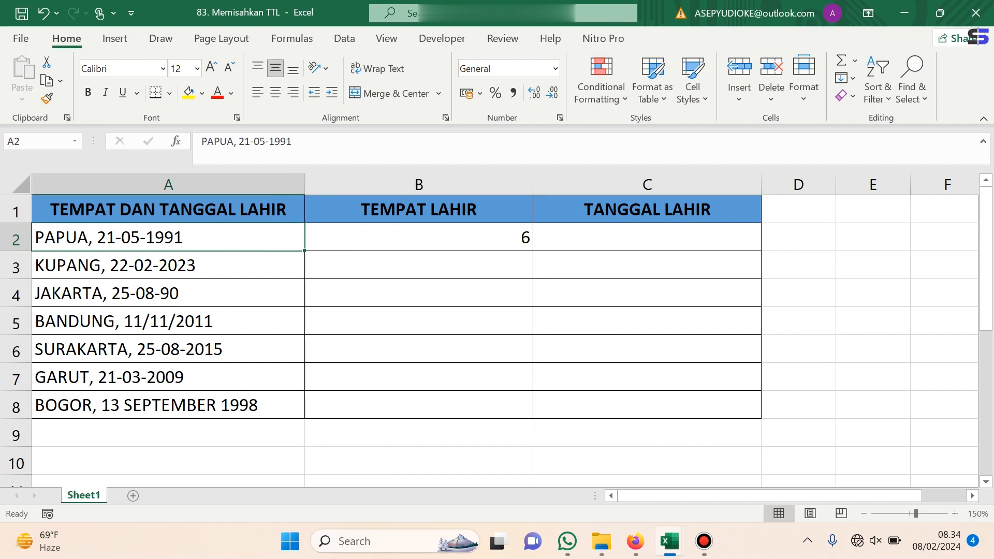
{"action": "key", "text": "Right"}
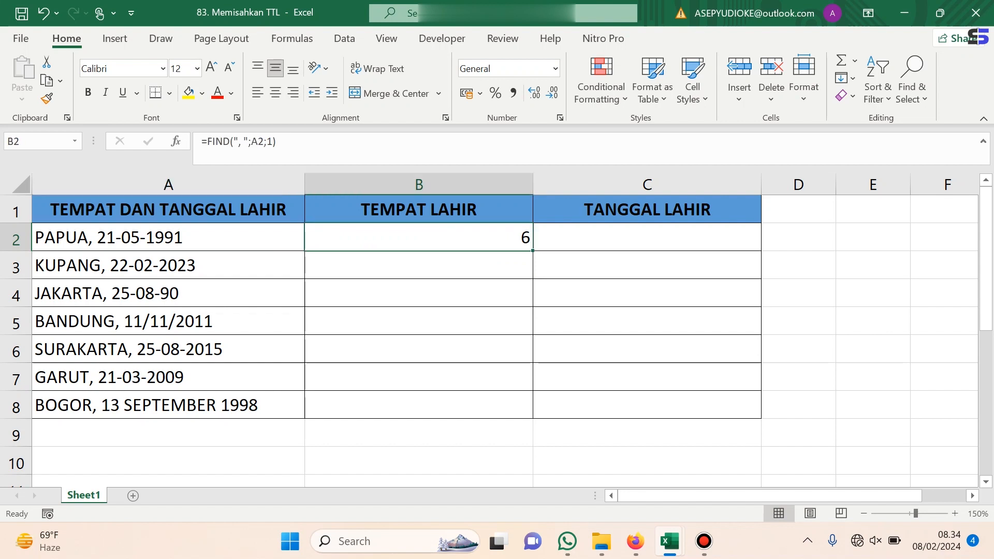
{"action": "key", "text": "Down"}
Wrap the FIND formula in B2 with LEFT so it reads =LEFT(A2;FIND(", ";A2;1)-1), extracting the birthplace
{"action": "key", "text": "Up"}
{"action": "key", "text": "F2"}
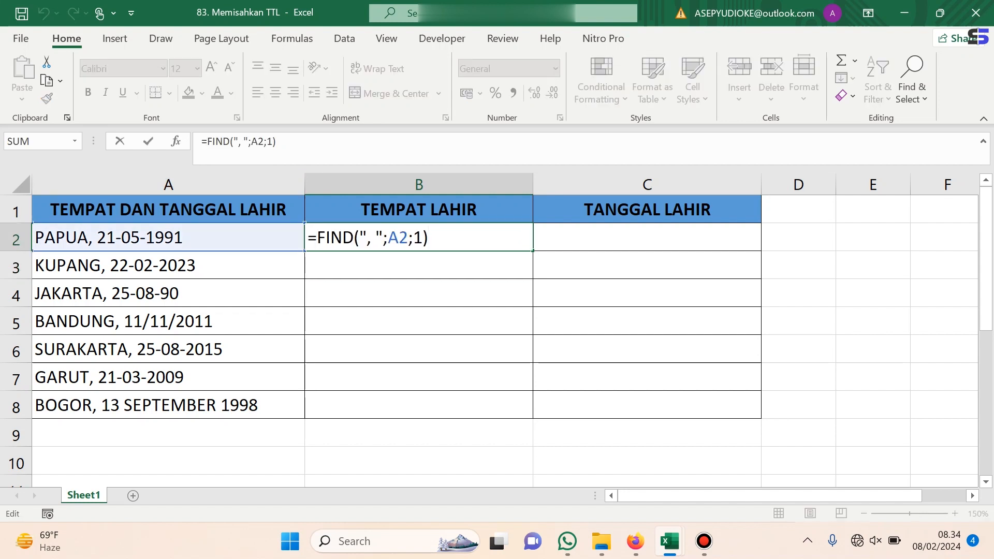
{"action": "left_click", "coordinate": [207, 142]}
{"action": "type", "text": "left"}
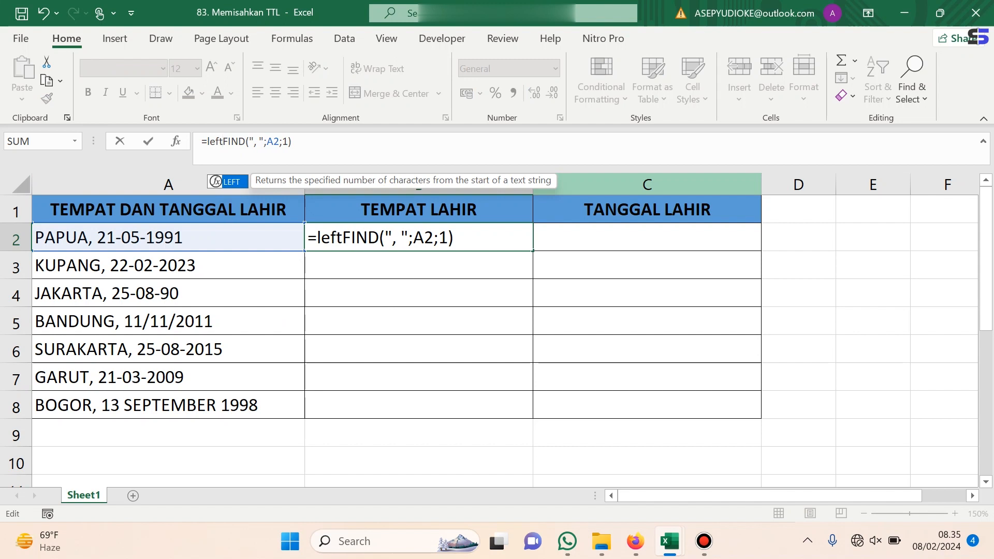
{"action": "type", "text": "("}
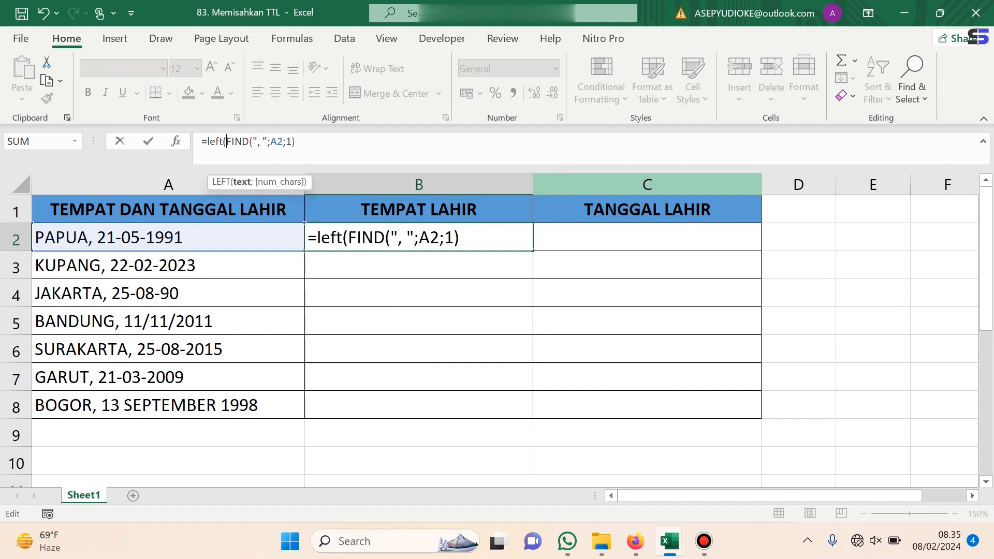
{"action": "type", "text": "a2"}
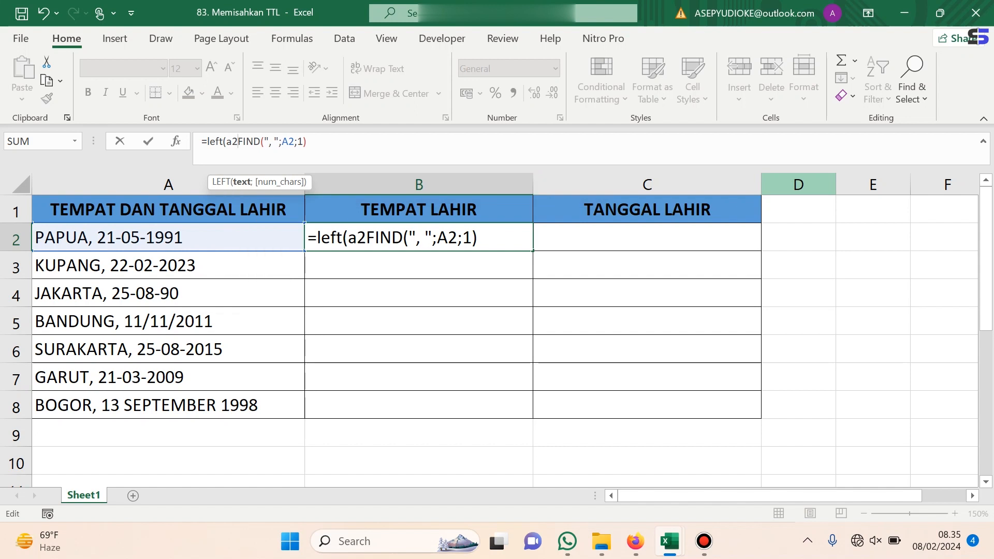
{"action": "type", "text": ";"}
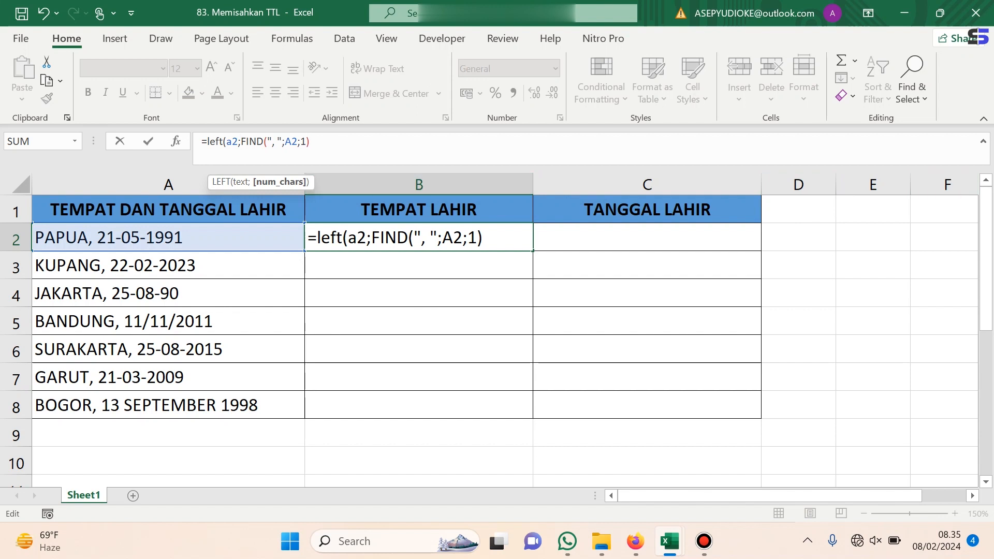
{"action": "type", "text": "-1)"}
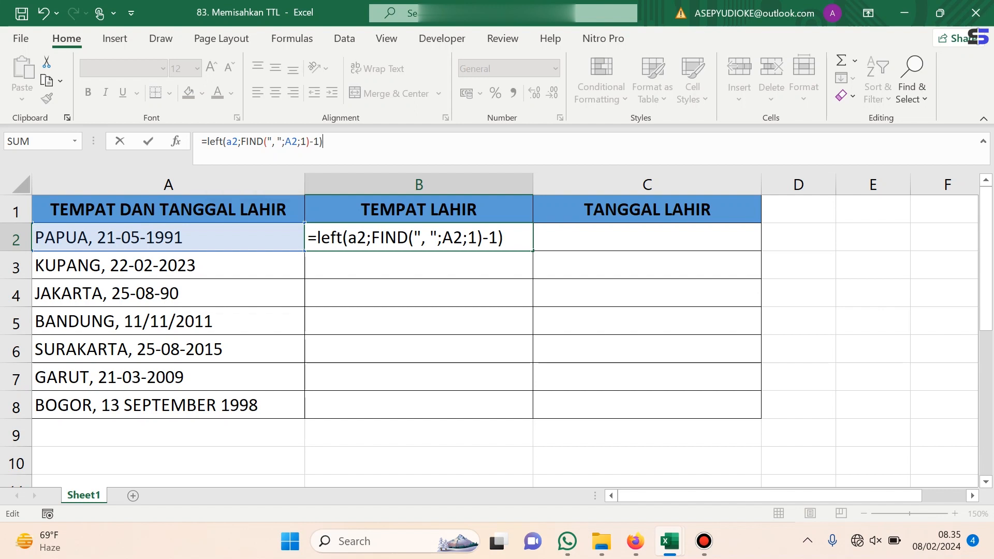
{"action": "key", "text": "Return"}
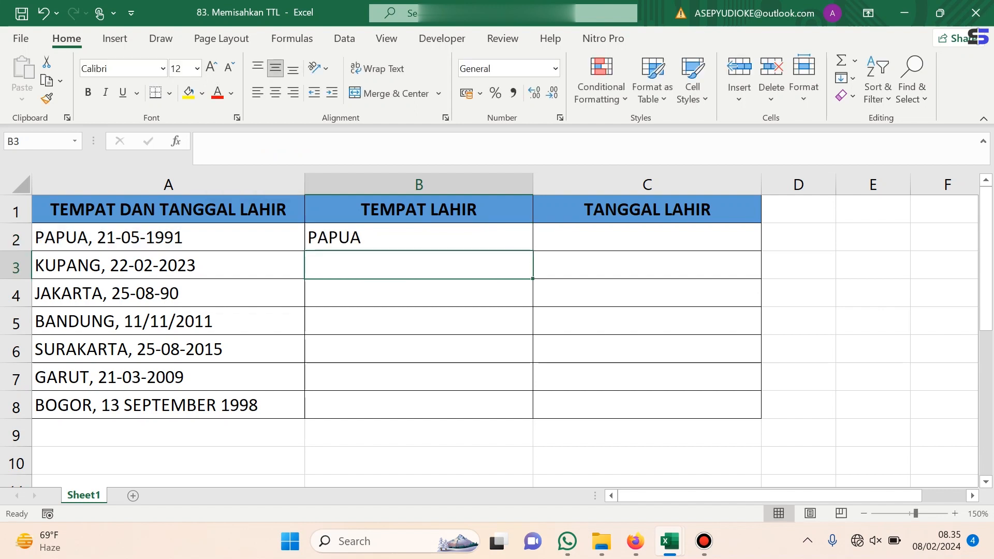
Fill the LEFT formula from B2 down through B8 and check the extracted birthplaces
{"action": "key", "text": "Up"}
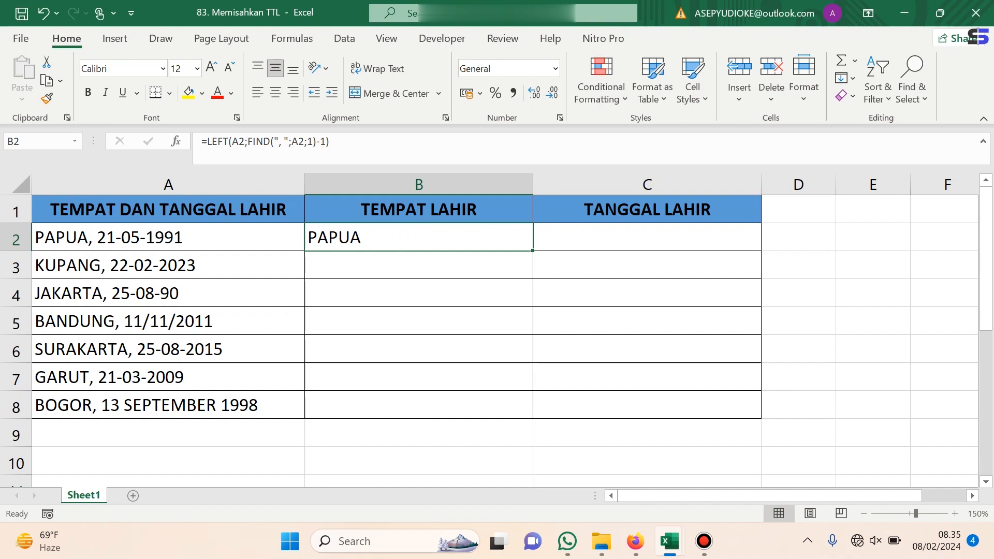
{"action": "double_click", "coordinate": [532, 251]}
{"action": "left_click", "coordinate": [646, 265]}
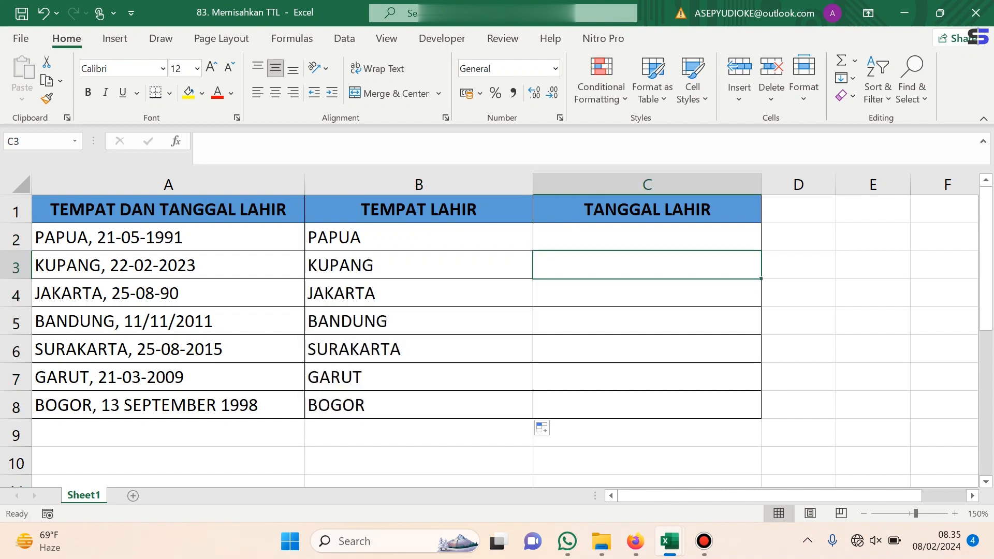
{"action": "left_click", "coordinate": [419, 238]}
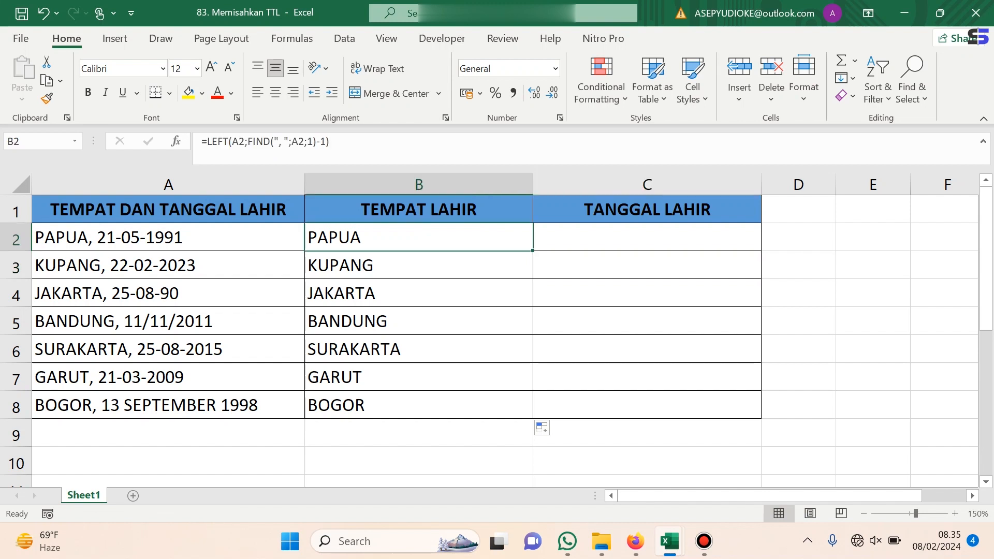
{"action": "left_click", "coordinate": [419, 405]}
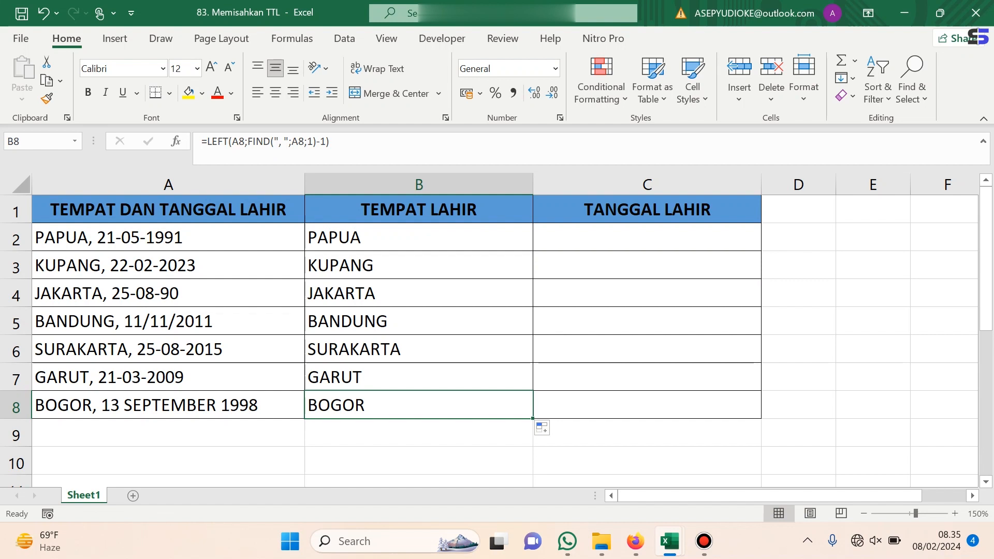
{"action": "left_click", "coordinate": [647, 209]}
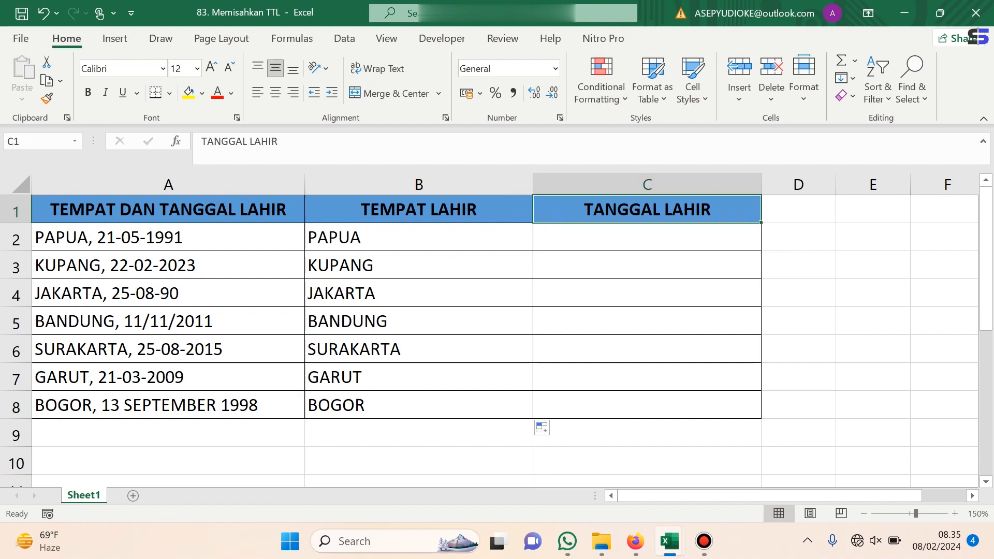
{"action": "left_click", "coordinate": [647, 237]}
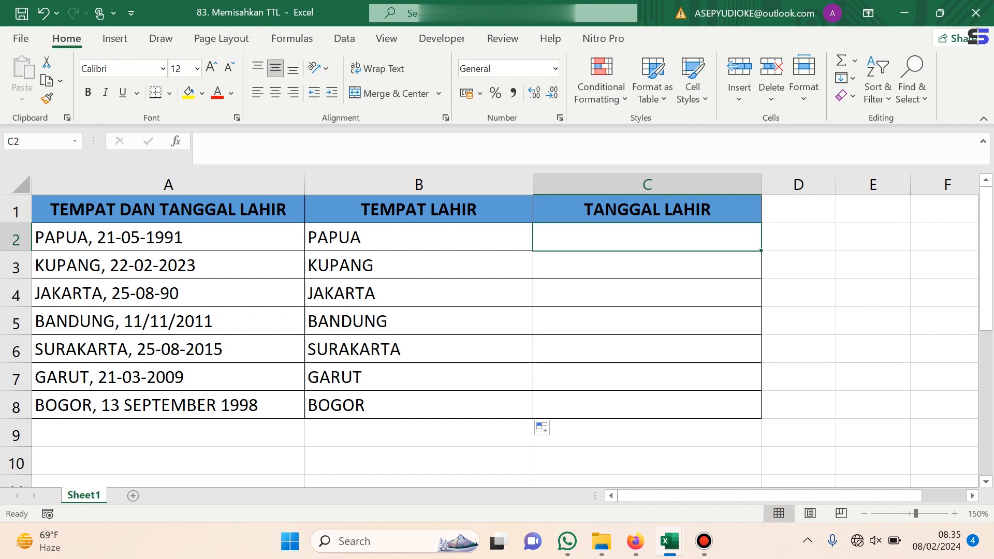
{"action": "type", "text": "=le"}
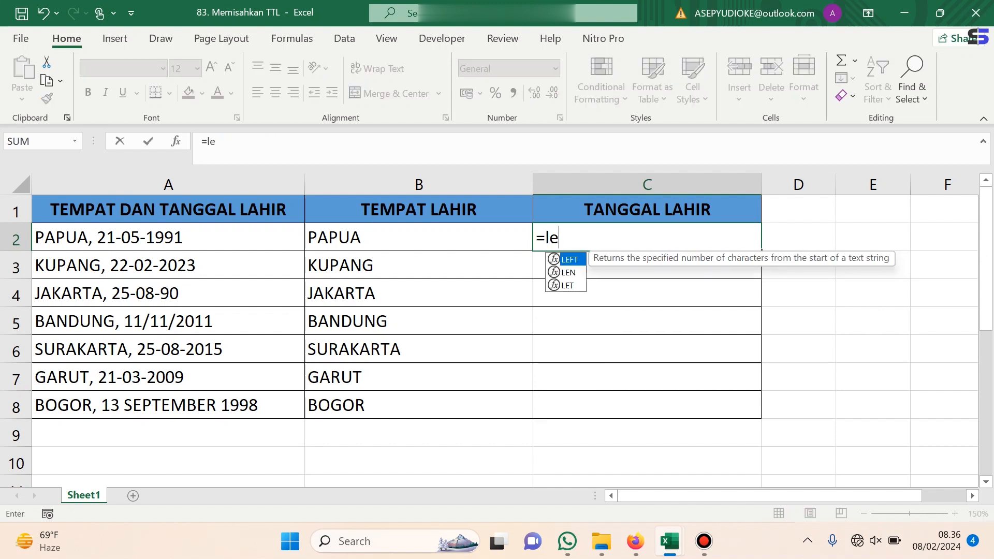
{"action": "type", "text": "n"}
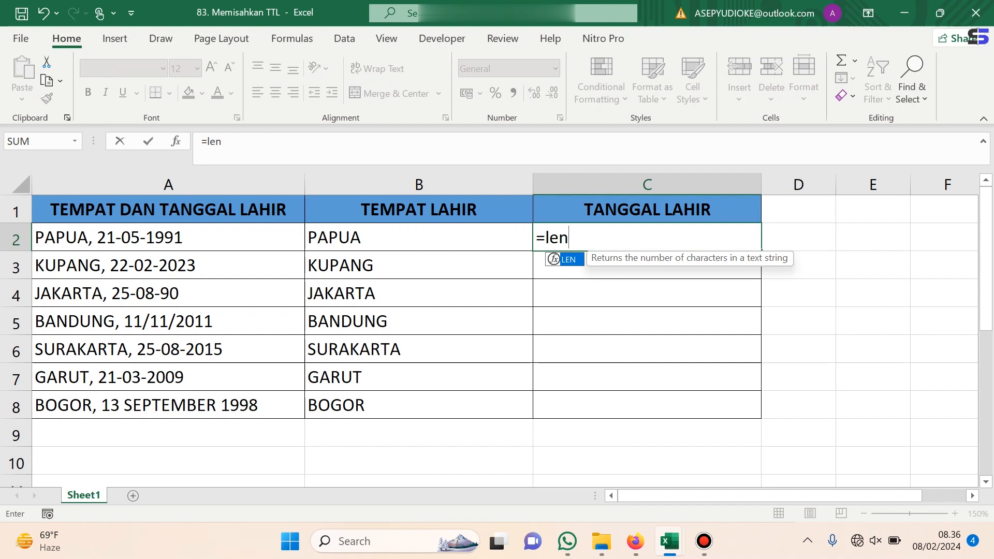
{"action": "type", "text": "()"}
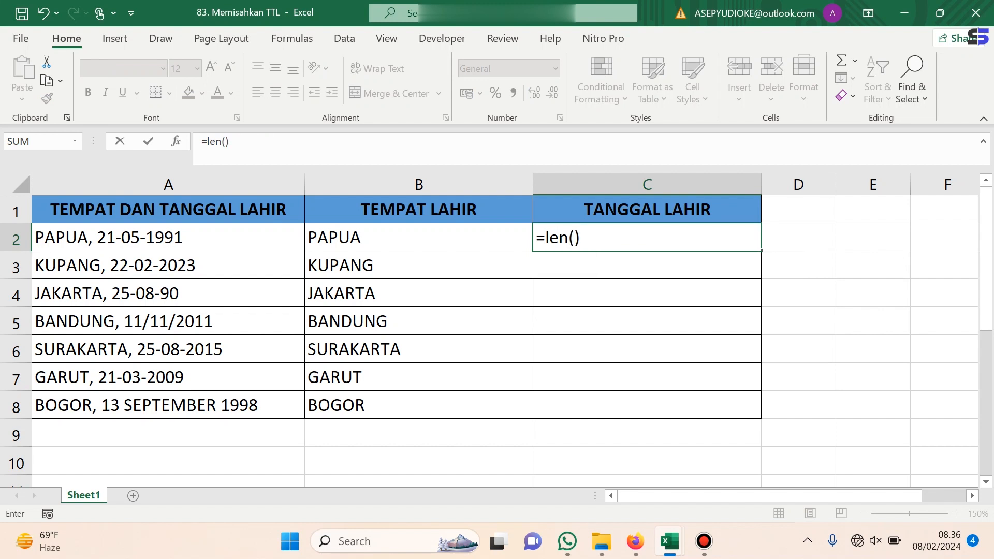
{"action": "key", "text": "Return"}
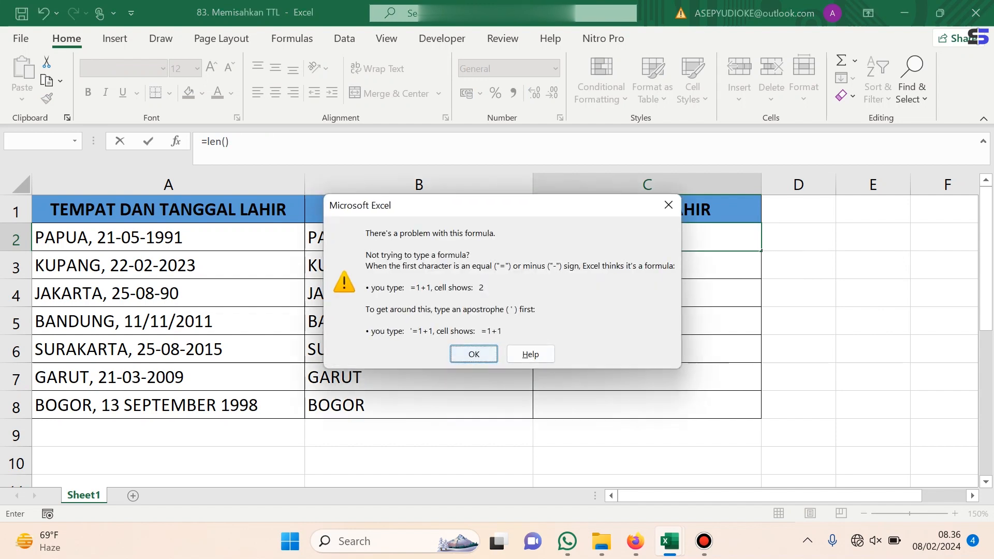
{"action": "left_click", "coordinate": [473, 354]}
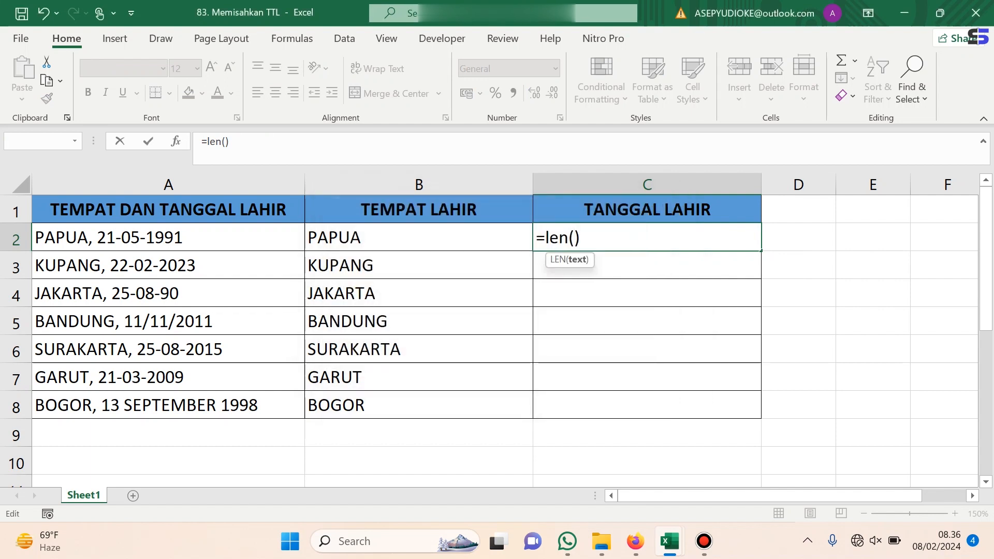
{"action": "left_click_drag", "start_coordinate": [231, 141], "coordinate": [201, 142]}
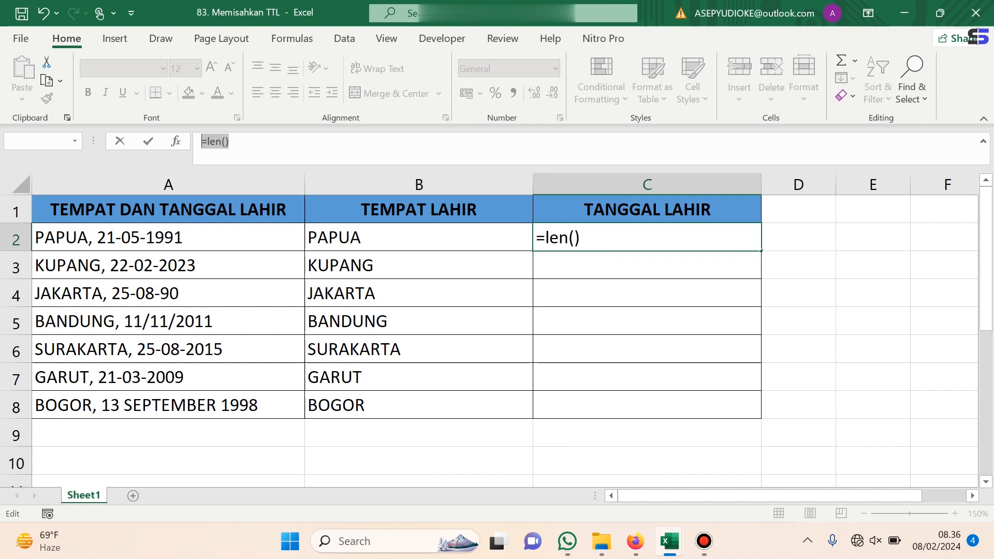
{"action": "key", "text": "BackSpace"}
{"action": "left_click", "coordinate": [419, 294]}
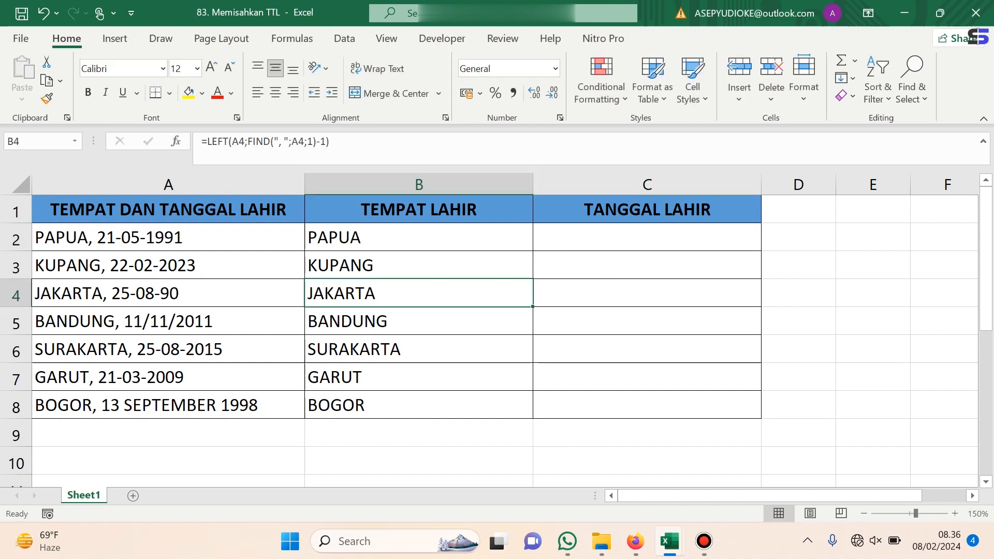
Enter the formula =LEN(A2) in C2 to count the characters of the A2 text and compare the result with A2
{"action": "left_click", "coordinate": [646, 238]}
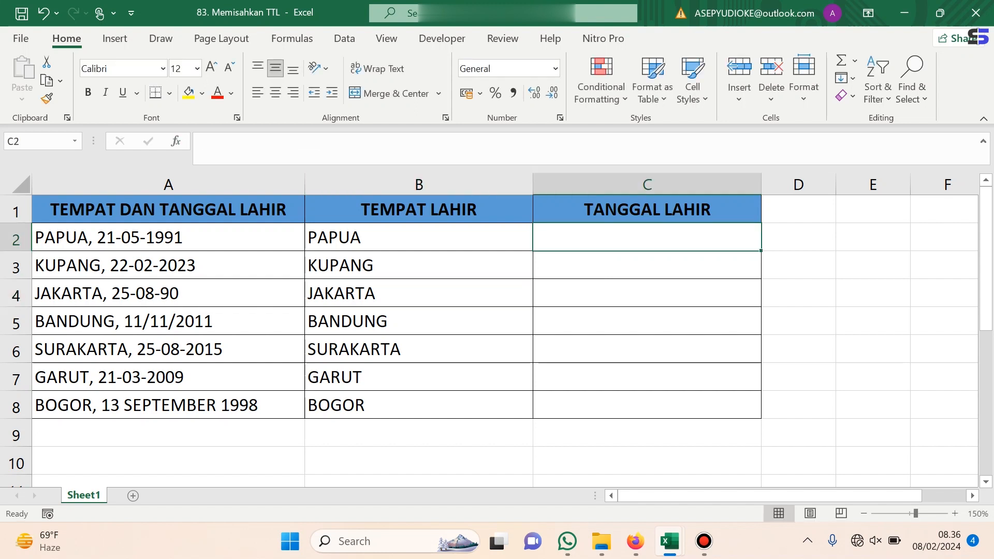
{"action": "type", "text": "="}
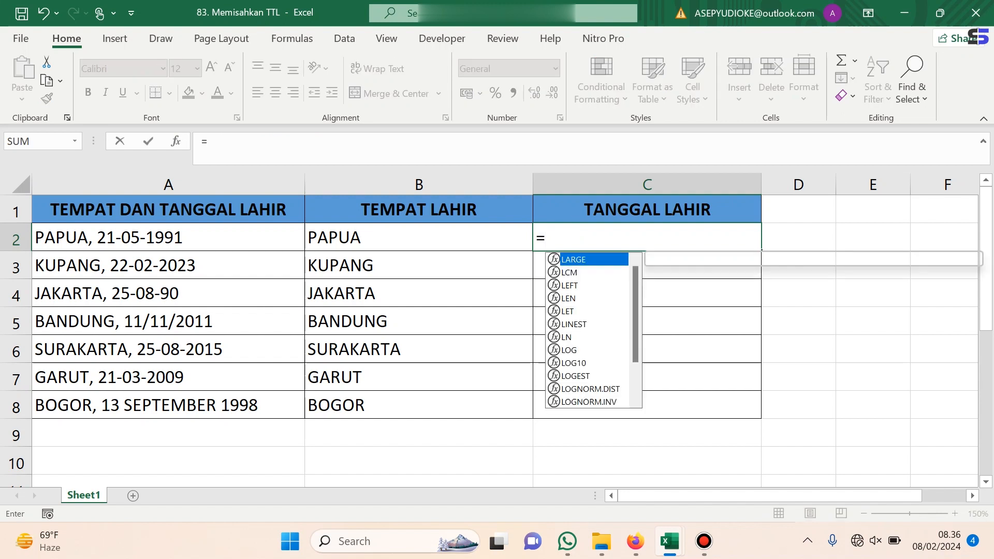
{"action": "type", "text": "len"}
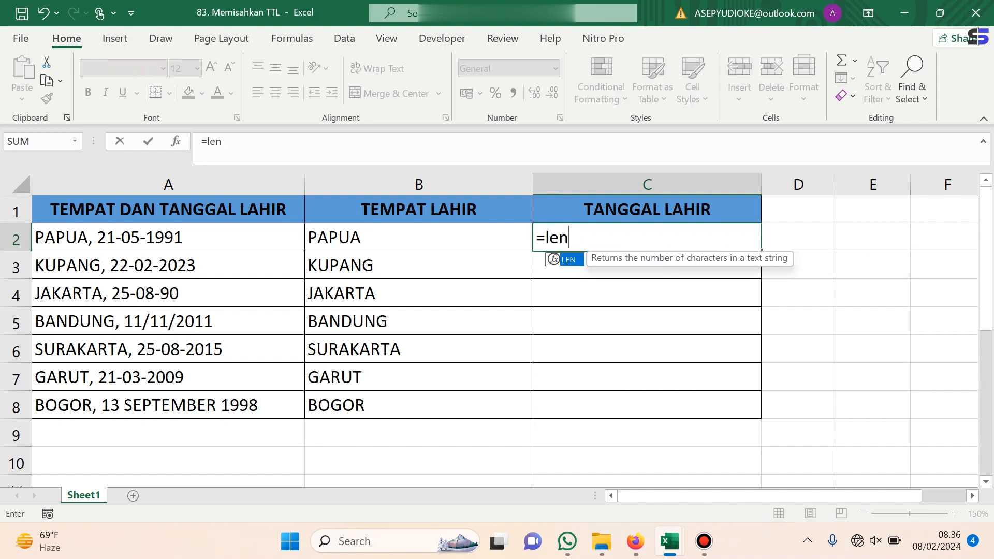
{"action": "key", "text": "Tab"}
{"action": "left_click", "coordinate": [168, 237]}
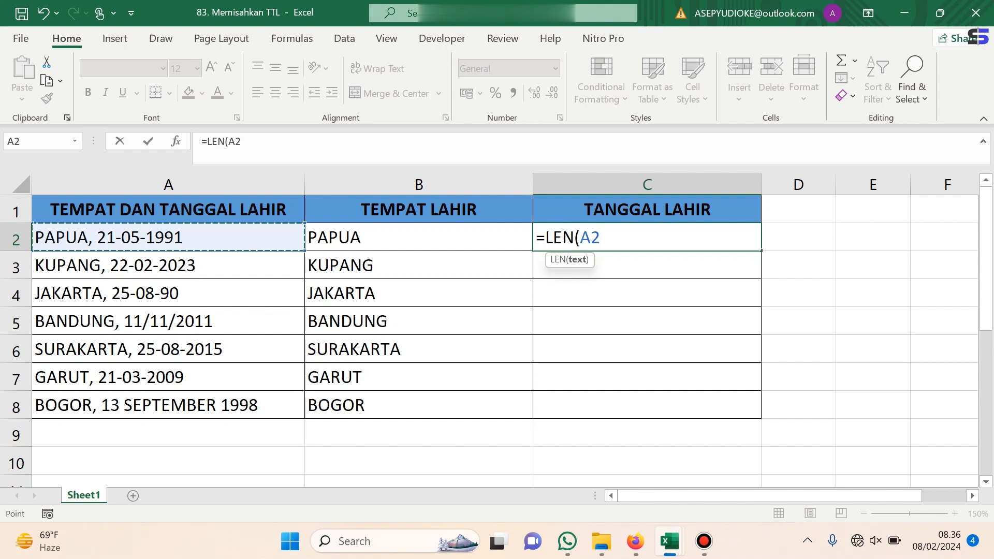
{"action": "type", "text": ")"}
{"action": "key", "text": "Return"}
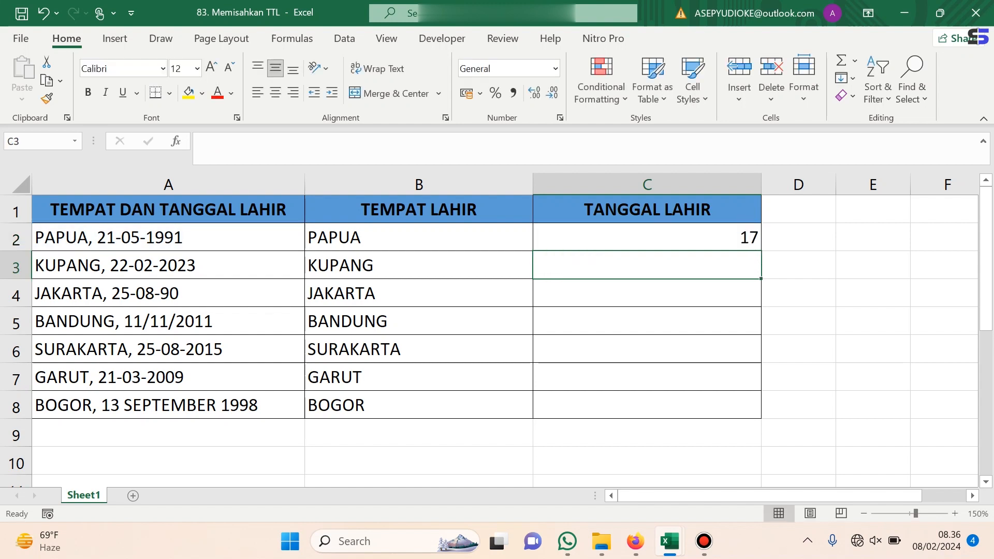
{"action": "left_click", "coordinate": [647, 238]}
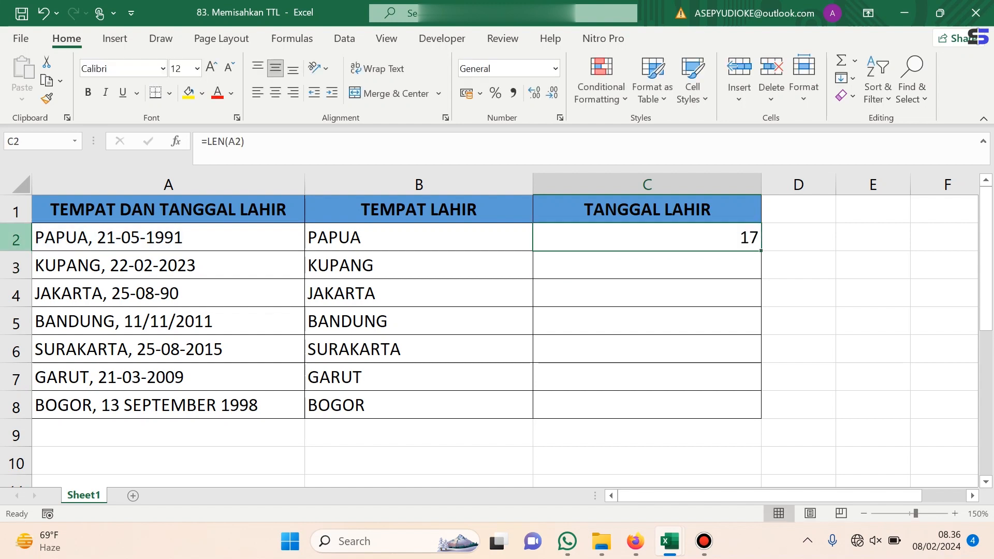
{"action": "left_click", "coordinate": [168, 237]}
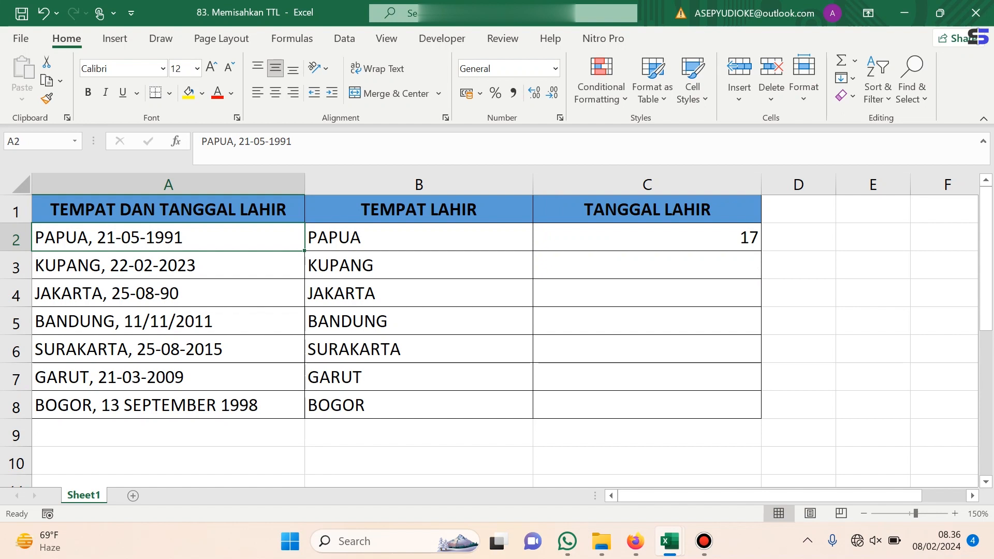
Extend the formula in C2 to =LEN(A2)-FIND(", ";A2;1)-1 to calculate the length of the birth date part
{"action": "double_click", "coordinate": [647, 237]}
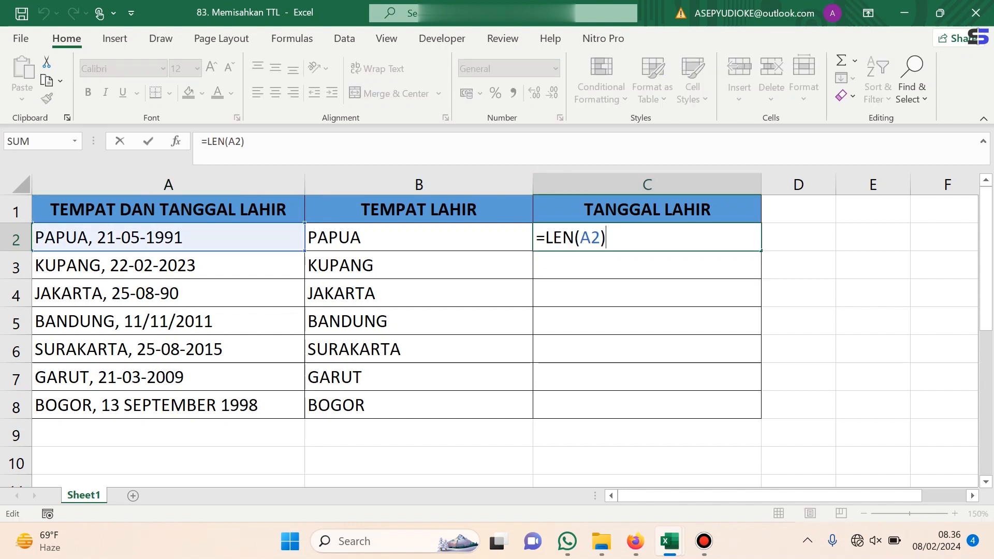
{"action": "left_click", "coordinate": [245, 142]}
{"action": "type", "text": "-find"}
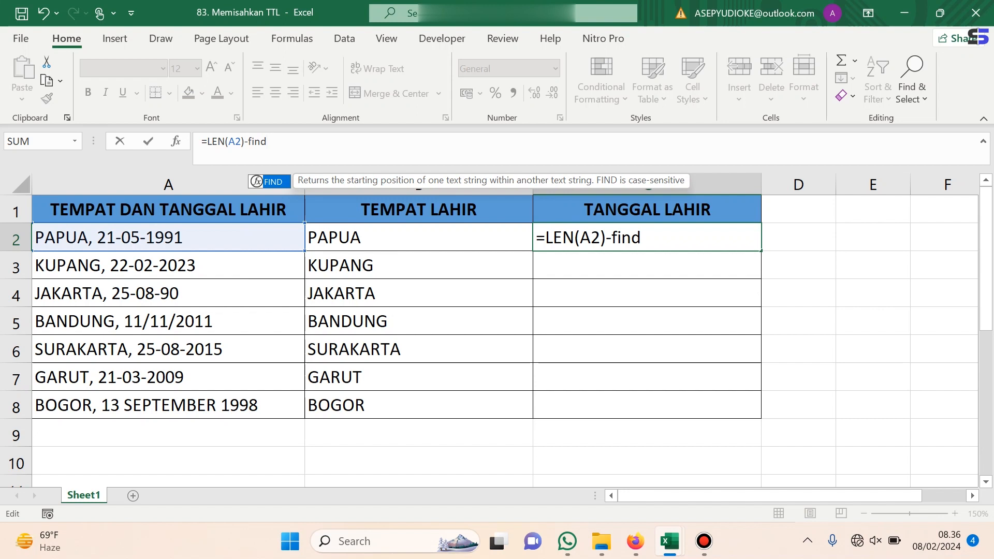
{"action": "type", "text": "("}
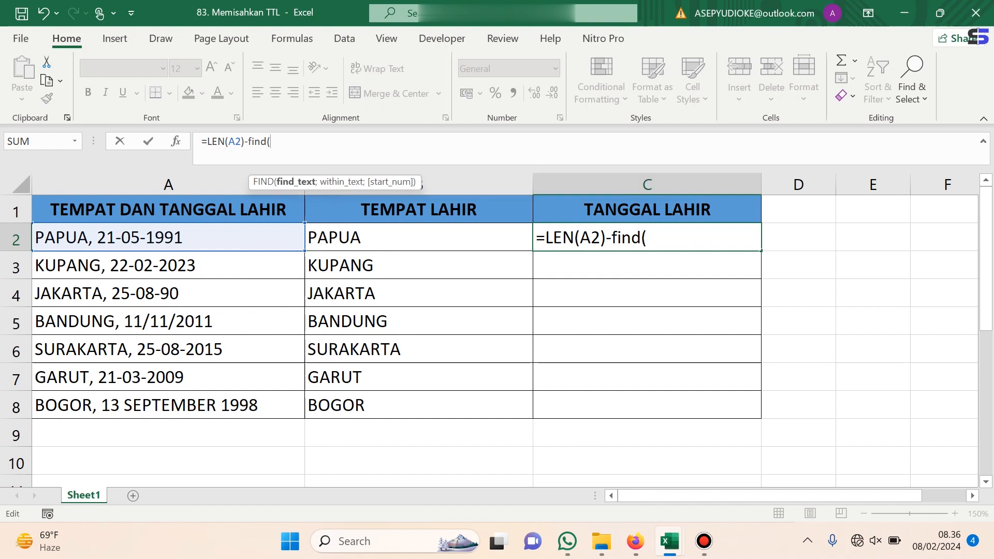
{"action": "type", "text": "\", \";a2;1"}
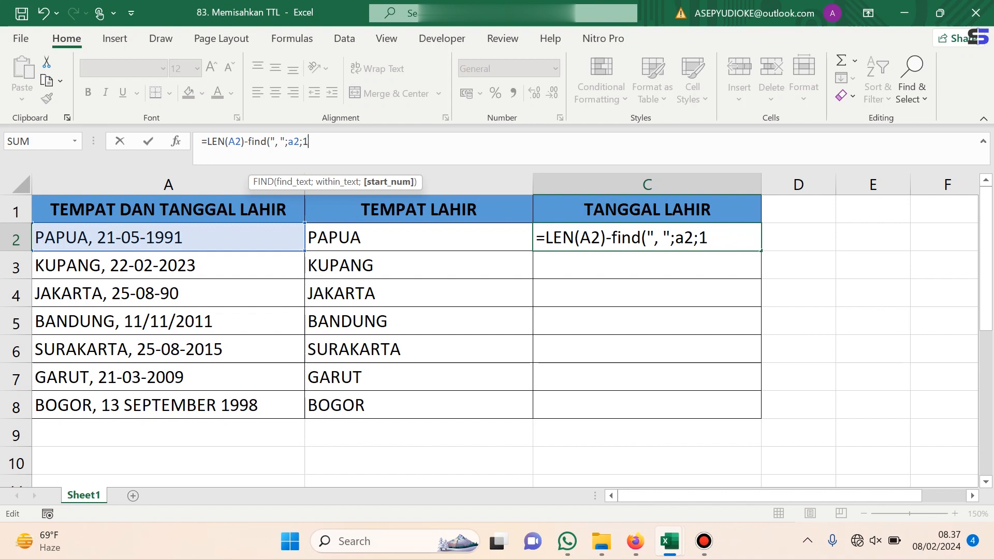
{"action": "type", "text": ")"}
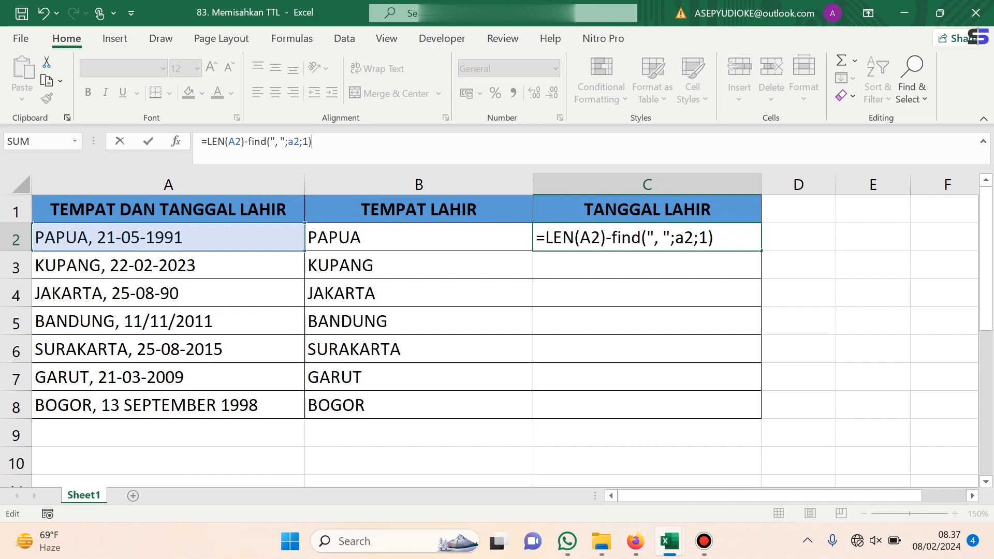
{"action": "type", "text": "-1"}
{"action": "key", "text": "Return"}
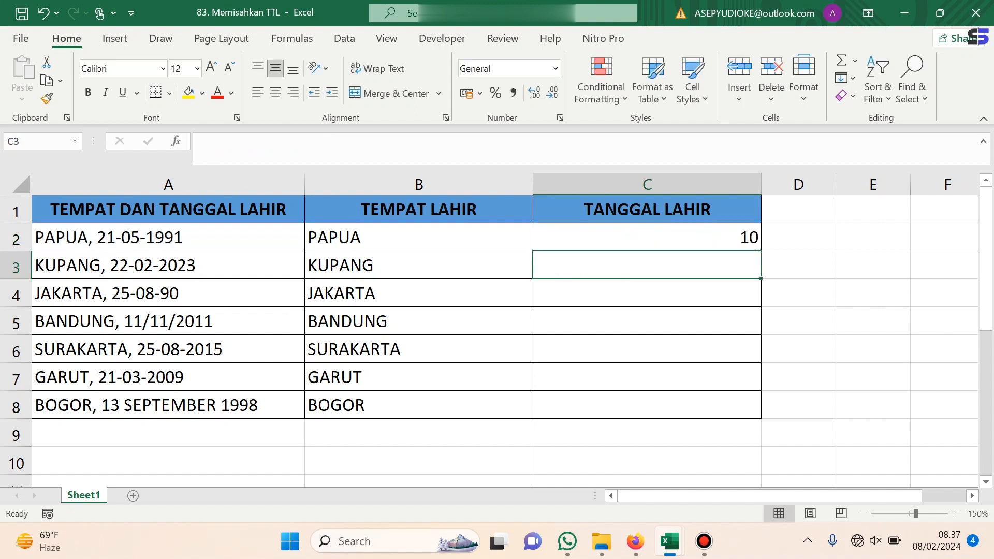
{"action": "left_click", "coordinate": [647, 238]}
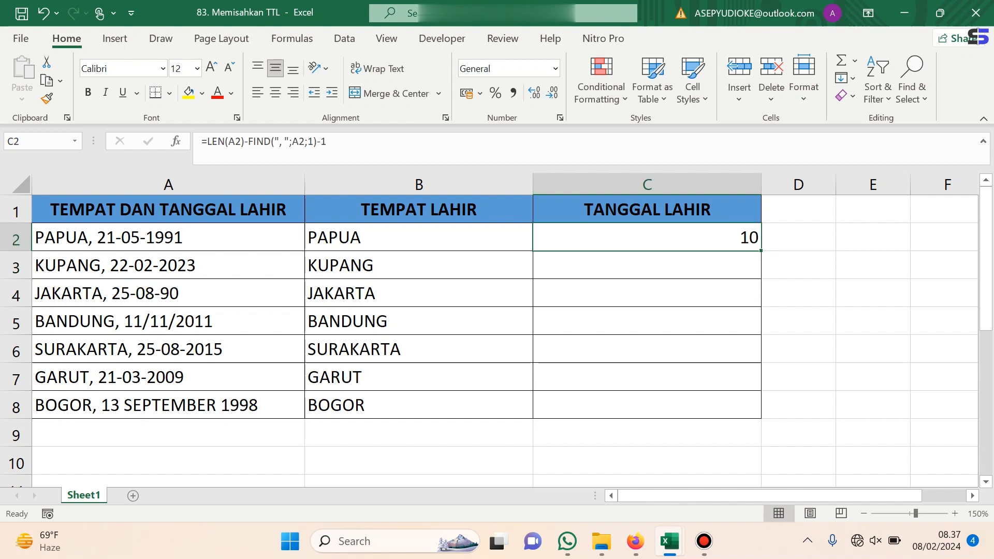
{"action": "key", "text": "Right"}
{"action": "key", "text": "Left"}
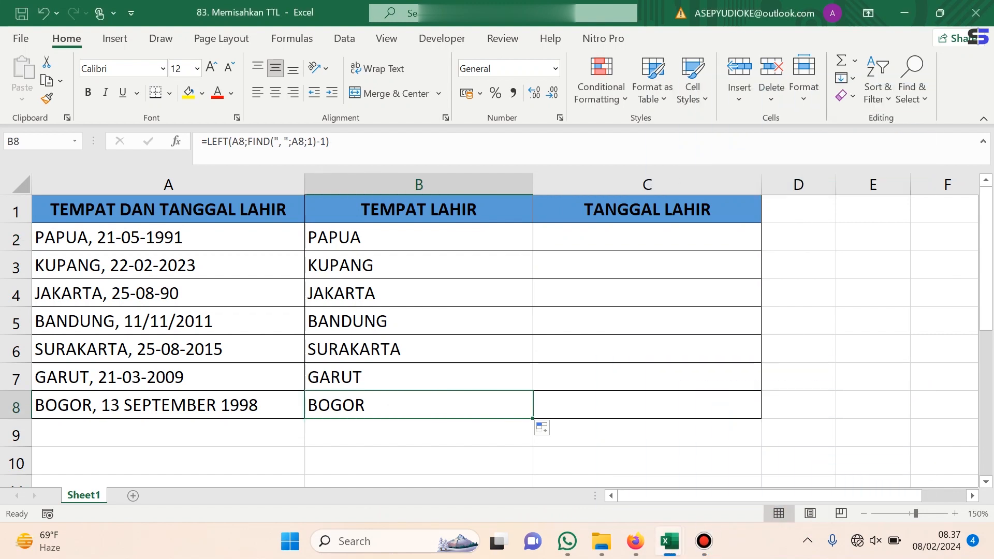
{"action": "left_click", "coordinate": [647, 209]}
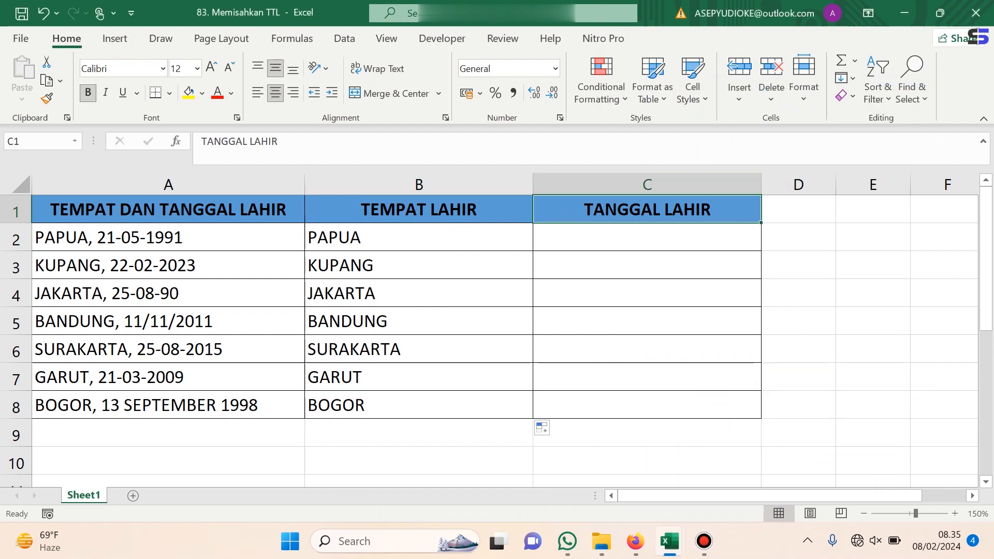
{"action": "left_click", "coordinate": [647, 238]}
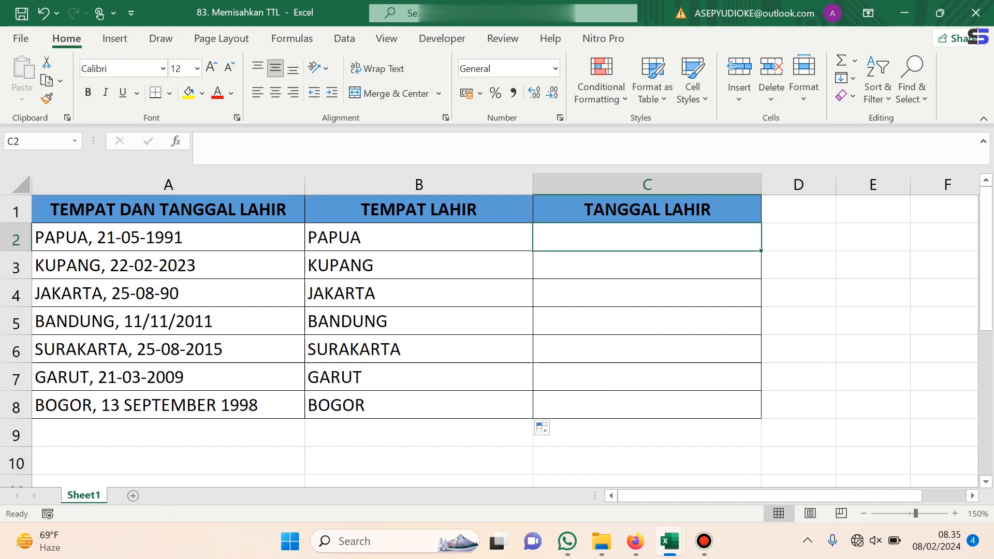
{"action": "left_click", "coordinate": [201, 142]}
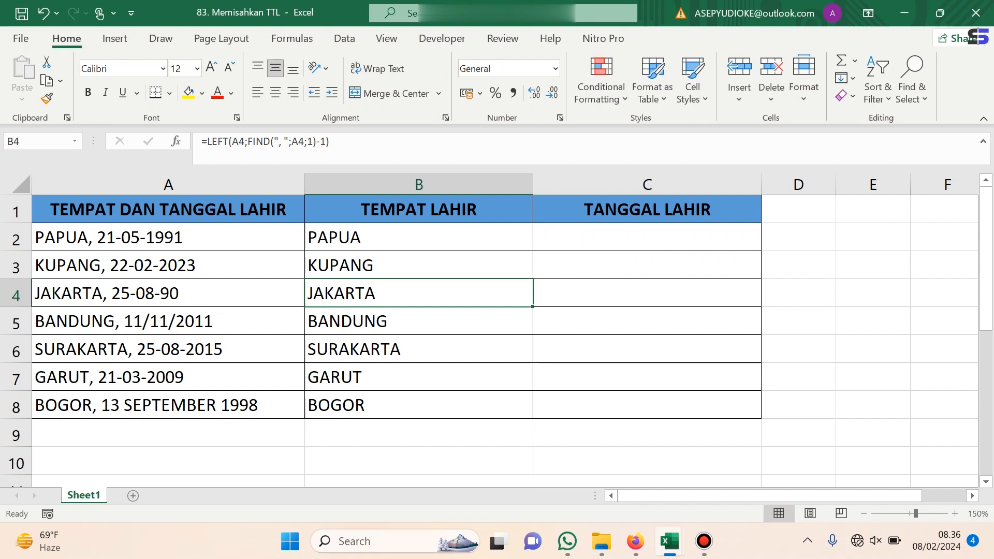
Enter =LEN(A2) in the empty cell C2 and check the character count against the text in A2
{"action": "left_click", "coordinate": [646, 238]}
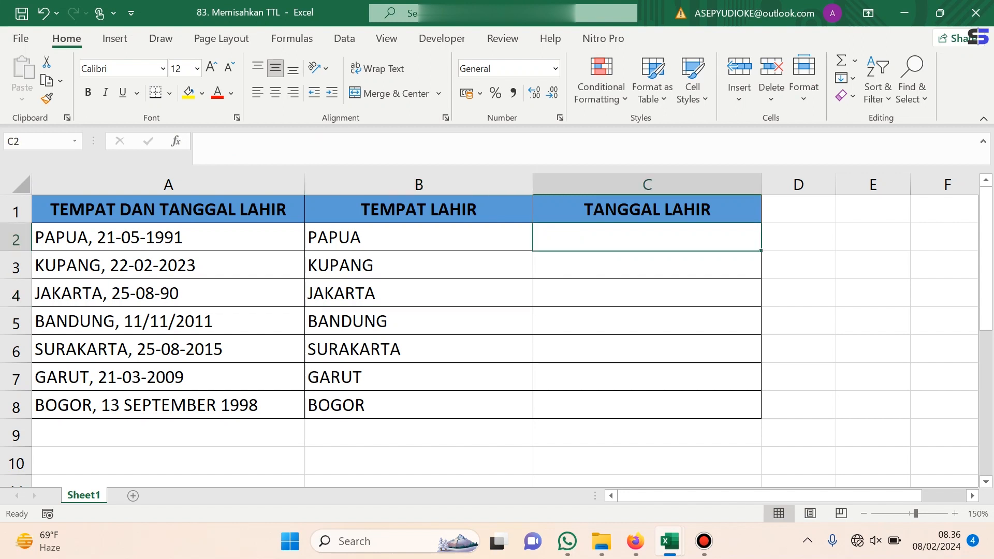
{"action": "type", "text": "=le"}
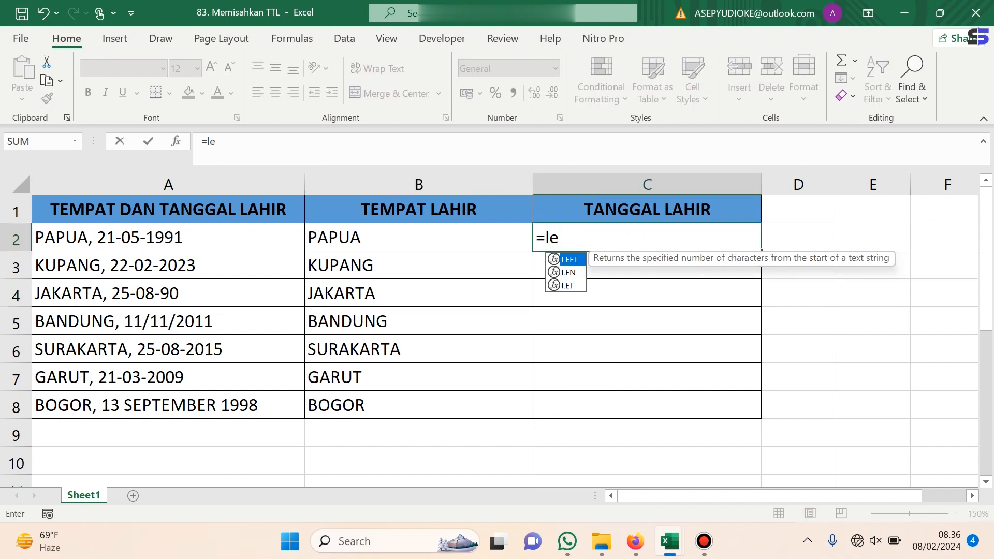
{"action": "key", "text": "Down"}
{"action": "type", "text": "n"}
{"action": "key", "text": "Tab"}
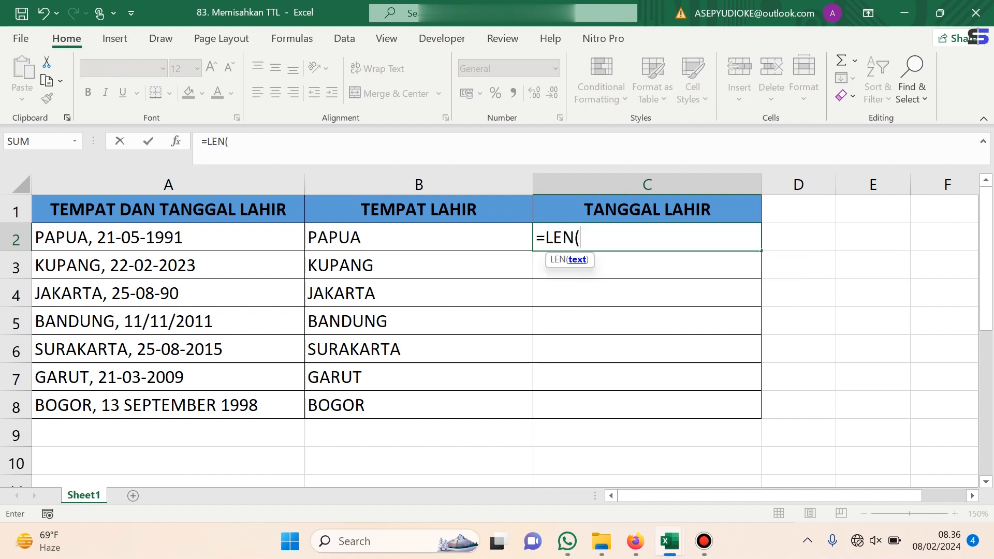
{"action": "key", "text": "Left"}
{"action": "key", "text": "Left"}
{"action": "type", "text": ")"}
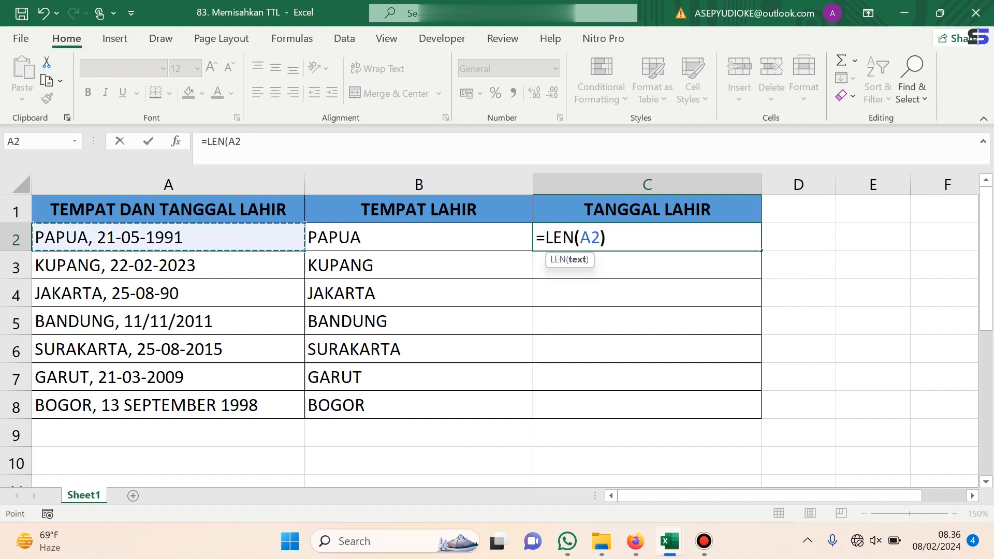
{"action": "key", "text": "Return"}
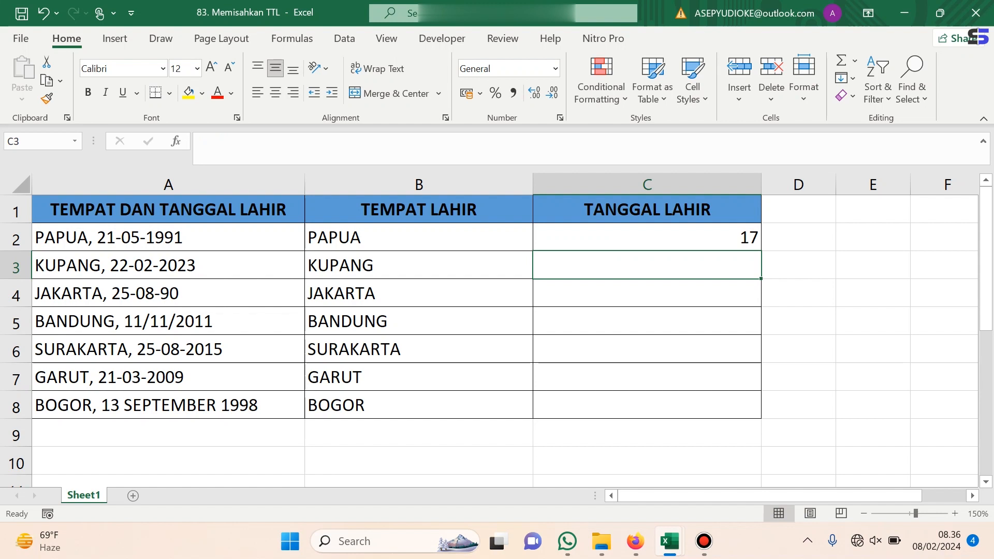
{"action": "key", "text": "Up"}
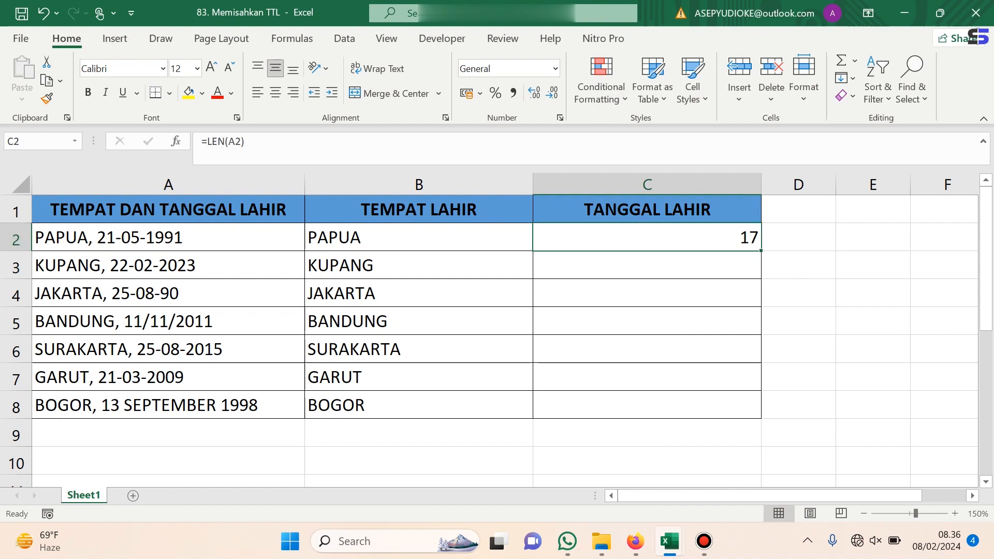
{"action": "key", "text": "Left"}
{"action": "key", "text": "Left"}
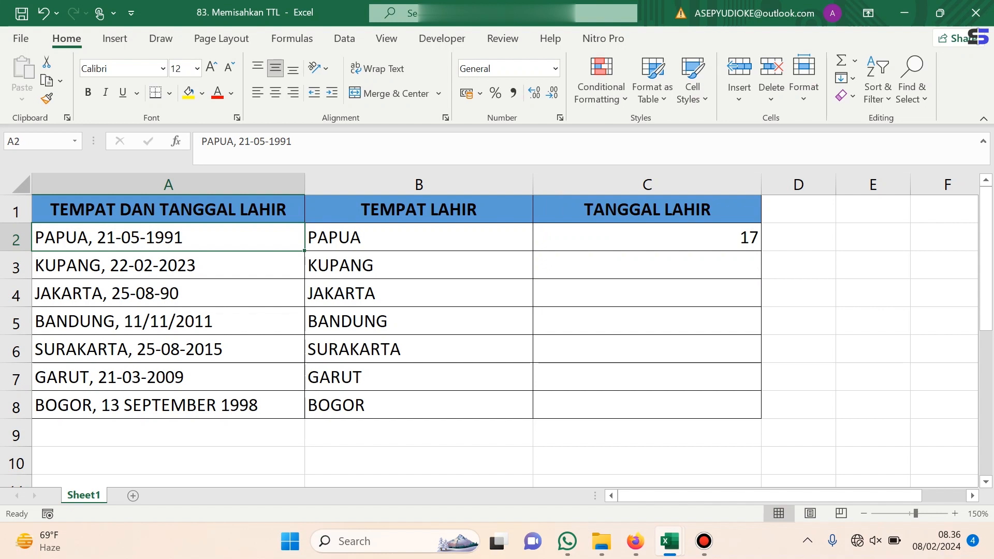
Extend the formula in C2 to =LEN(A2)-FIND(", ";A2;1)-1 to calculate the number of characters in the birth date part
{"action": "key", "text": "Right"}
{"action": "key", "text": "Right"}
{"action": "key", "text": "F2"}
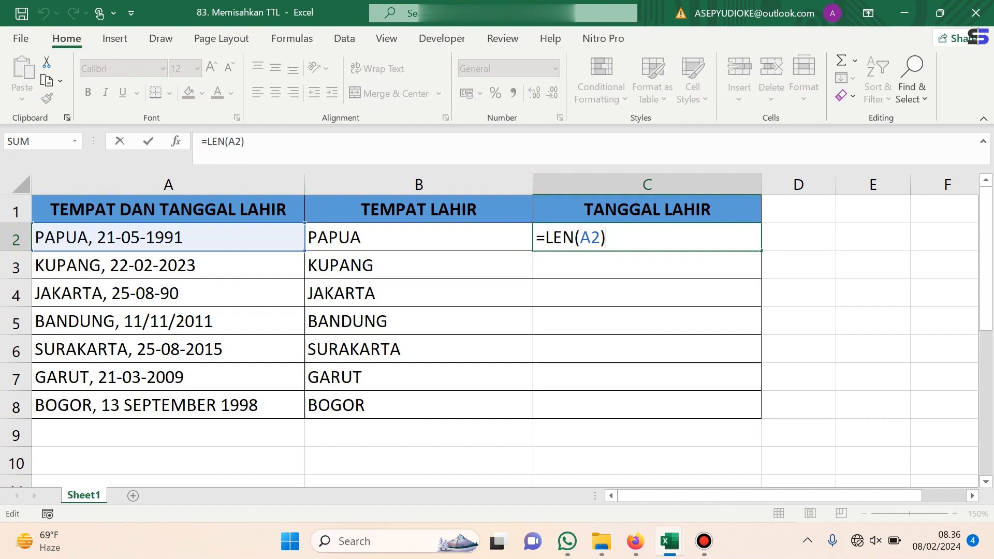
{"action": "left_click", "coordinate": [246, 142]}
{"action": "type", "text": "-find"}
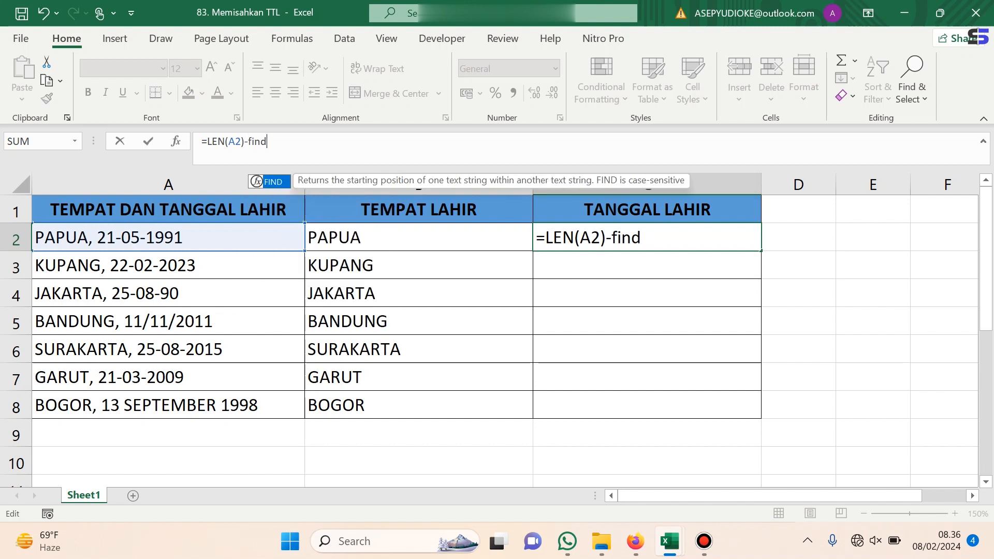
{"action": "type", "text": "("}
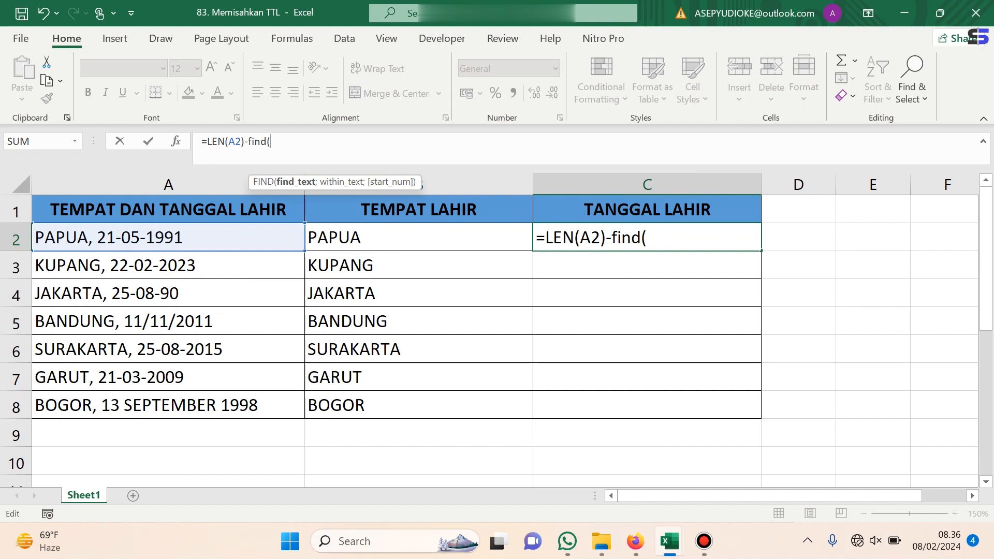
{"action": "type", "text": "\""}
{"action": "type", "text": ","}
{"action": "type", "text": " \""}
{"action": "type", "text": ";"}
{"action": "type", "text": "a"}
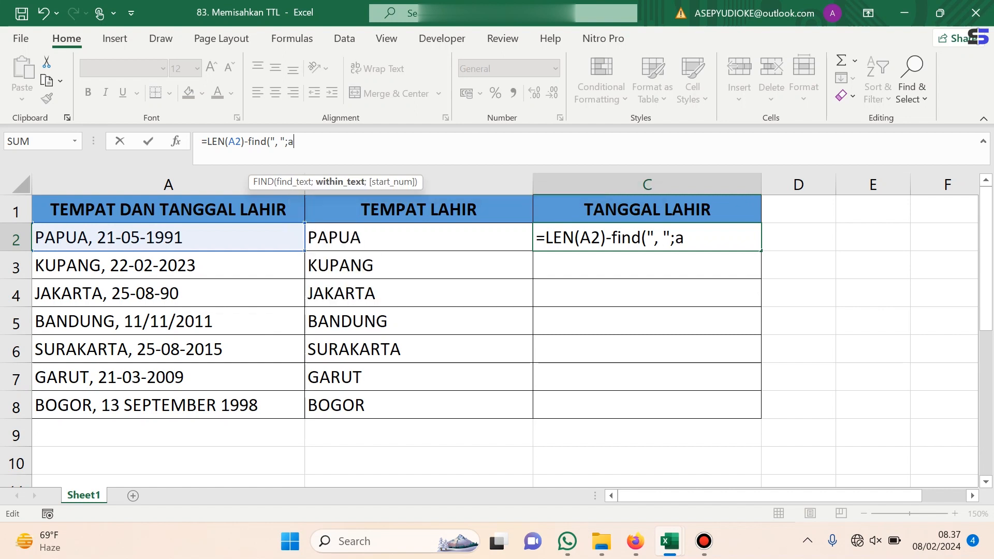
{"action": "type", "text": "2;"}
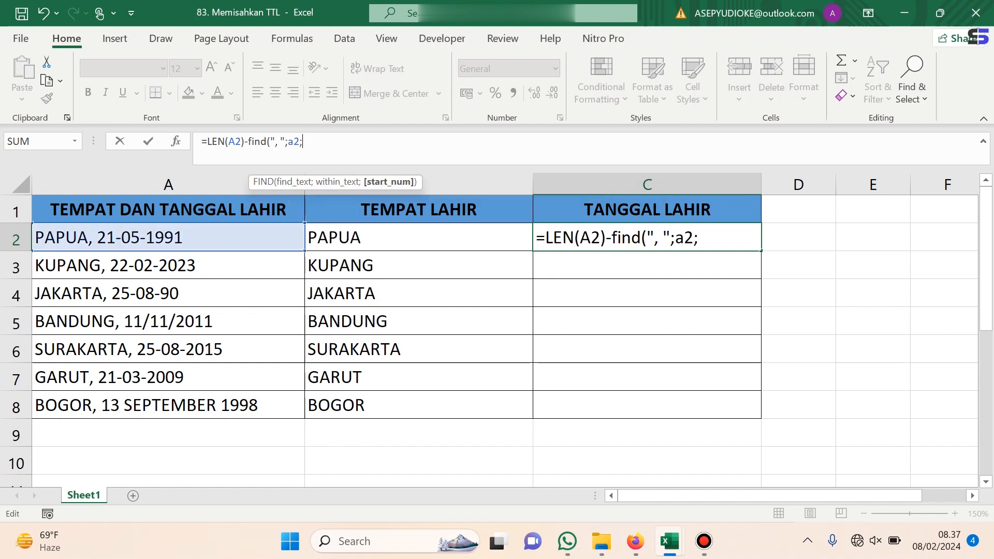
{"action": "type", "text": "1)"}
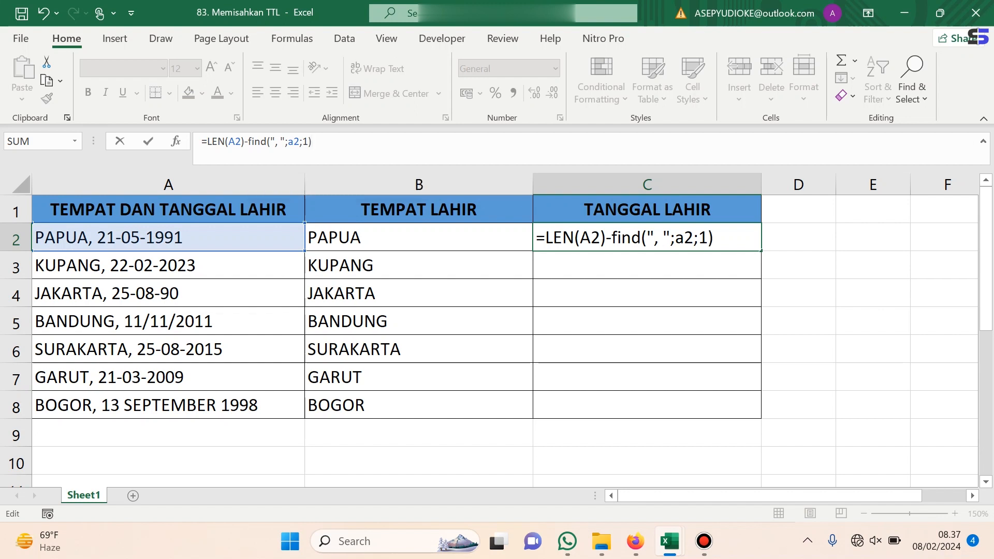
{"action": "type", "text": "-1"}
{"action": "key", "text": "Return"}
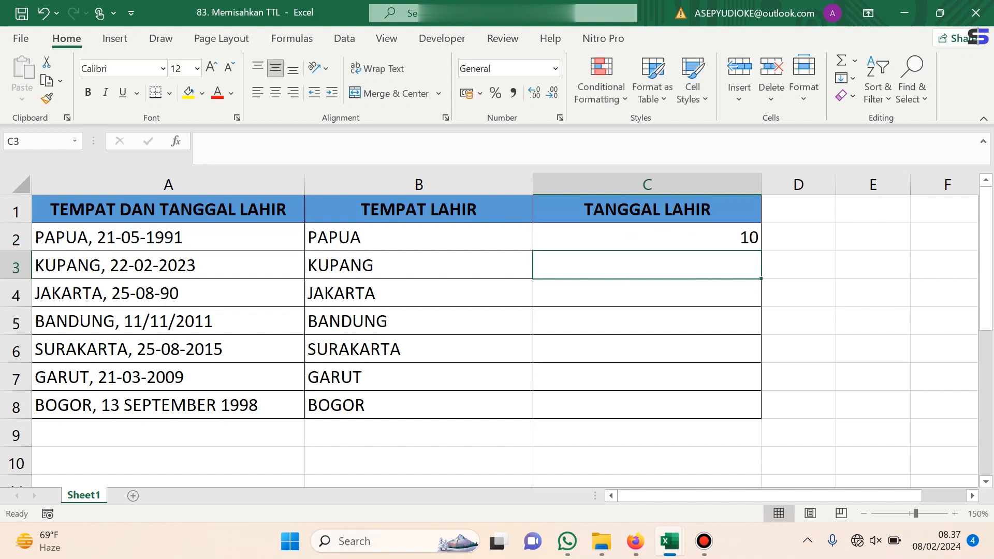
{"action": "key", "text": "Up"}
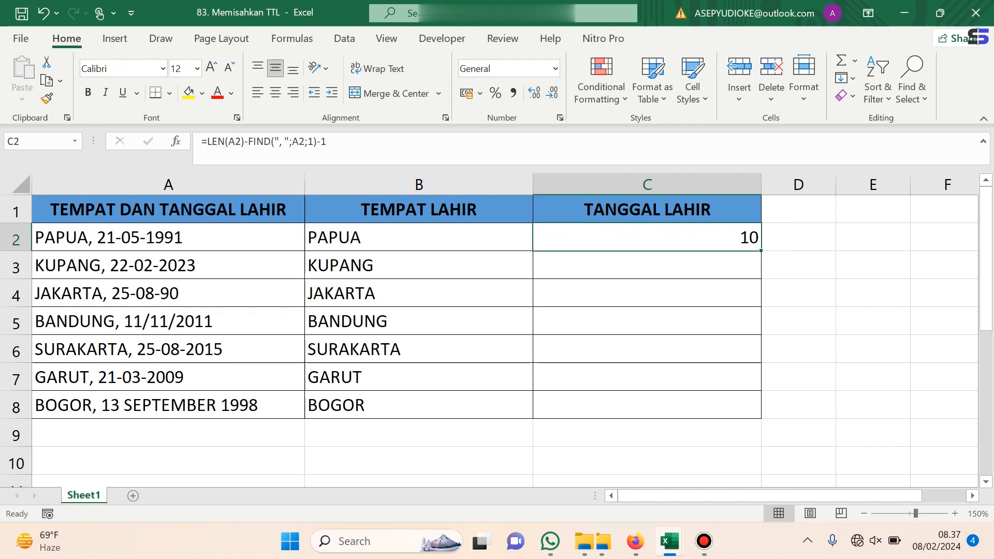
{"action": "left_click", "coordinate": [798, 237]}
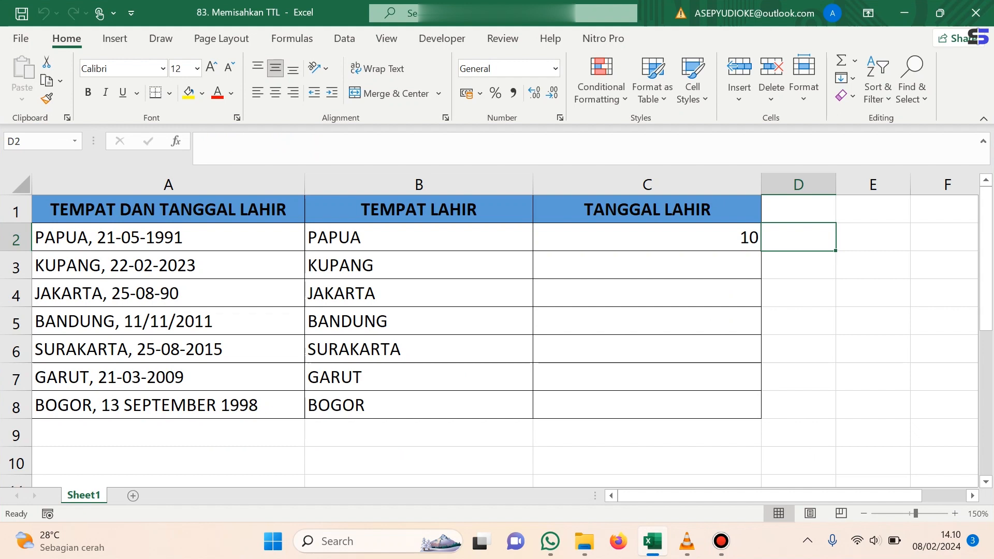
{"action": "key", "text": "Left"}
{"action": "key", "text": "Left"}
{"action": "key", "text": "Left"}
{"action": "key", "text": "Right"}
{"action": "key", "text": "Right"}
{"action": "key", "text": "Left"}
{"action": "key", "text": "Left"}
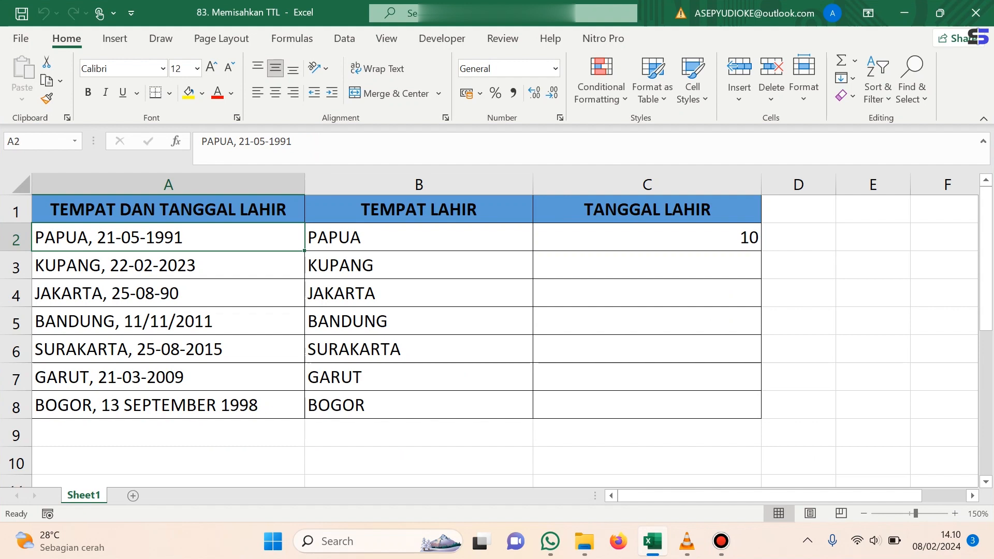
Wrap the C2 formula in RIGHT to extract the birth date text: =RIGHT(A2;LEN(A2)-FIND(", ";A2;1)-1)
{"action": "key", "text": "Right"}
{"action": "key", "text": "Right"}
{"action": "key", "text": "Down"}
{"action": "key", "text": "Down"}
{"action": "key", "text": "Up"}
{"action": "key", "text": "Up"}
{"action": "key", "text": "F2"}
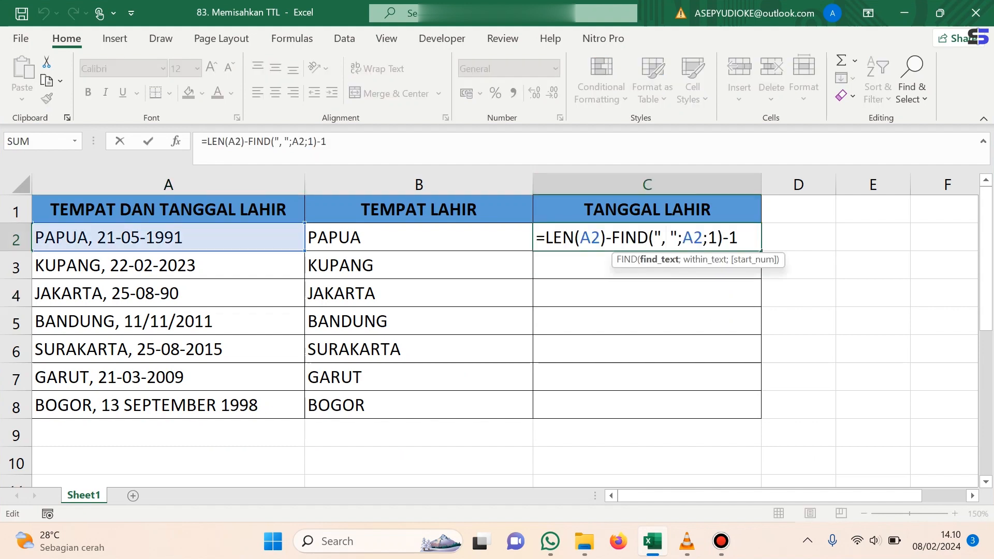
{"action": "key", "text": "Home"}
{"action": "key", "text": "Right"}
{"action": "type", "text": "right"}
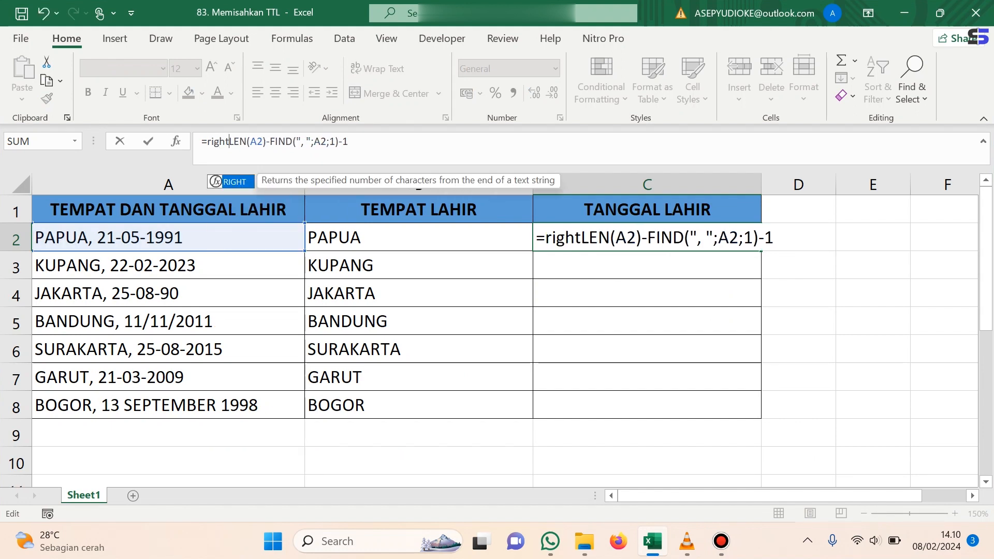
{"action": "type", "text": "("}
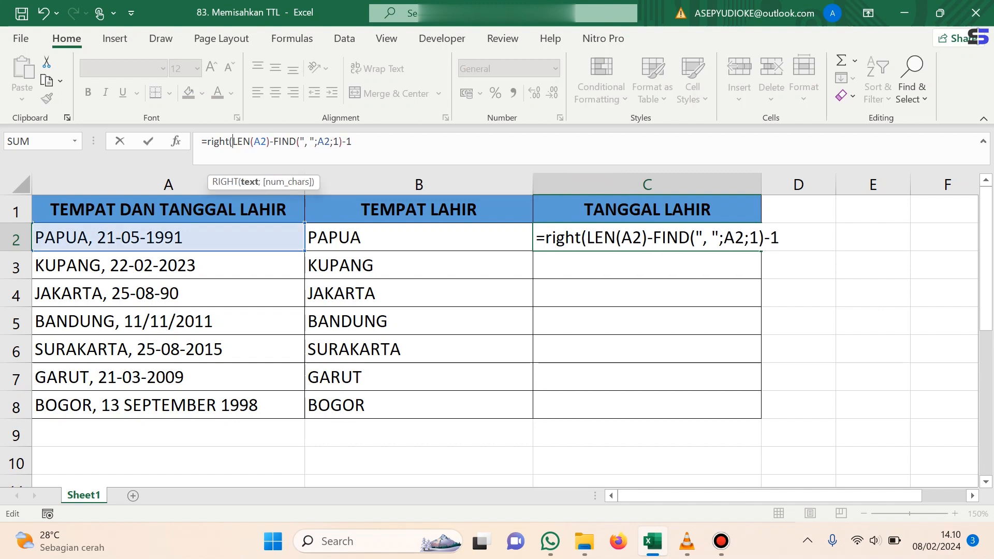
{"action": "type", "text": "a"}
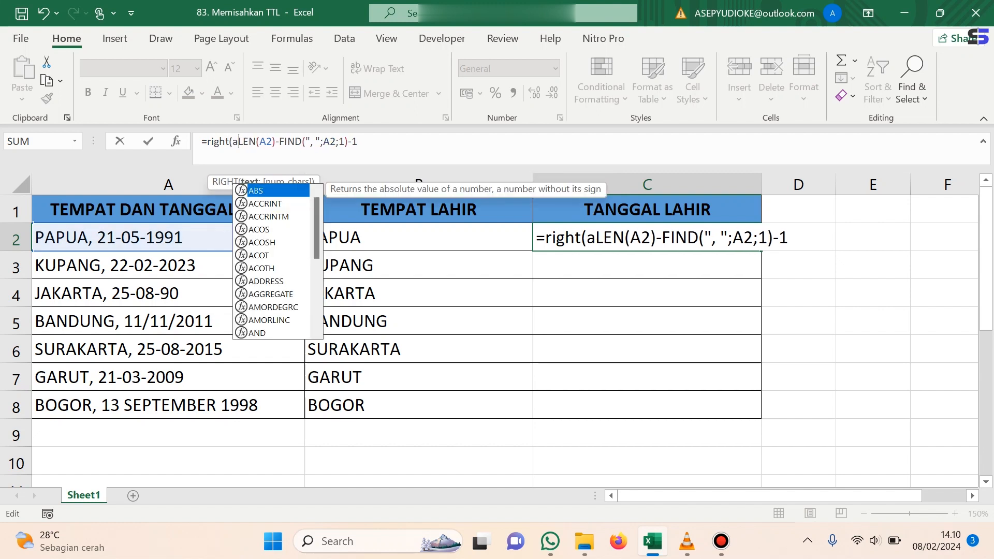
{"action": "type", "text": "2"}
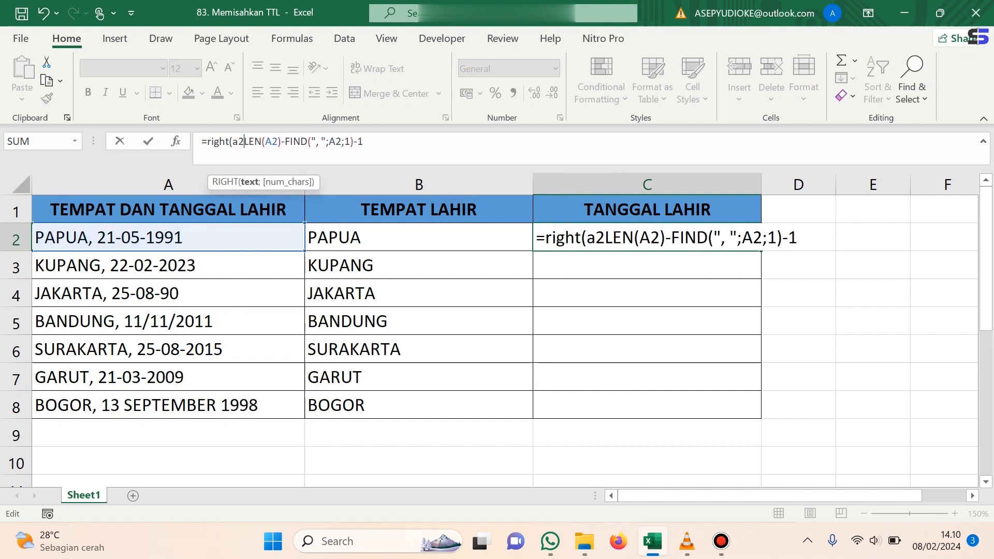
{"action": "type", "text": ";"}
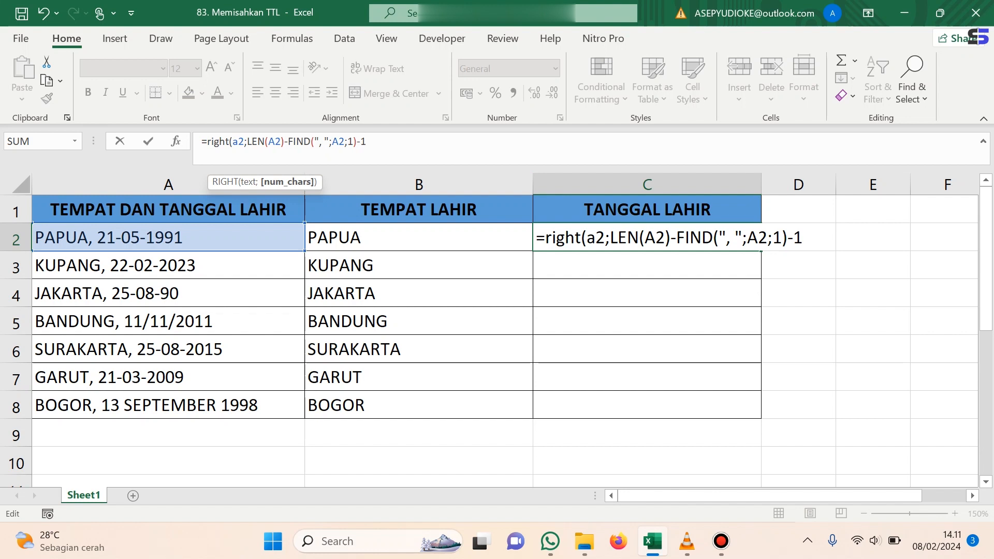
{"action": "type", "text": ")"}
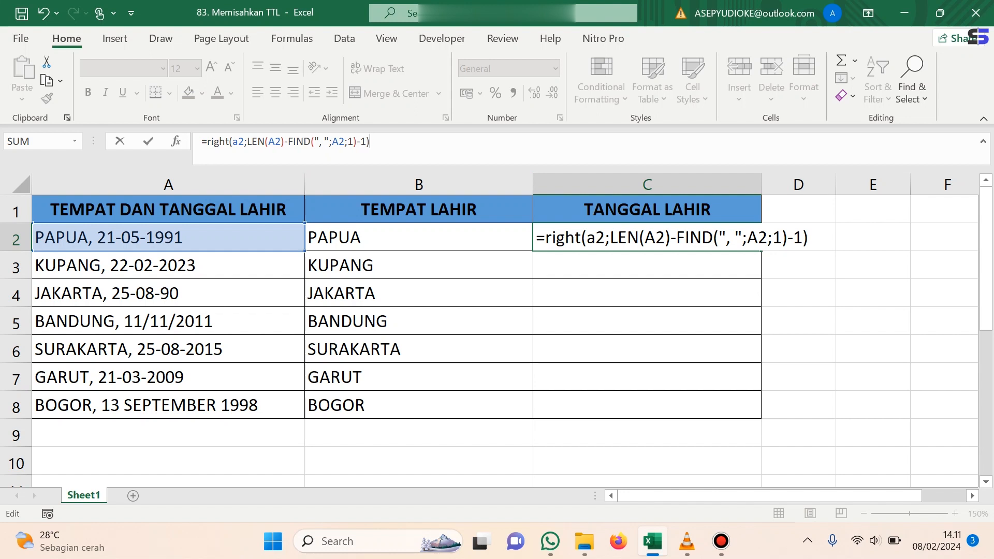
{"action": "key", "text": "Return"}
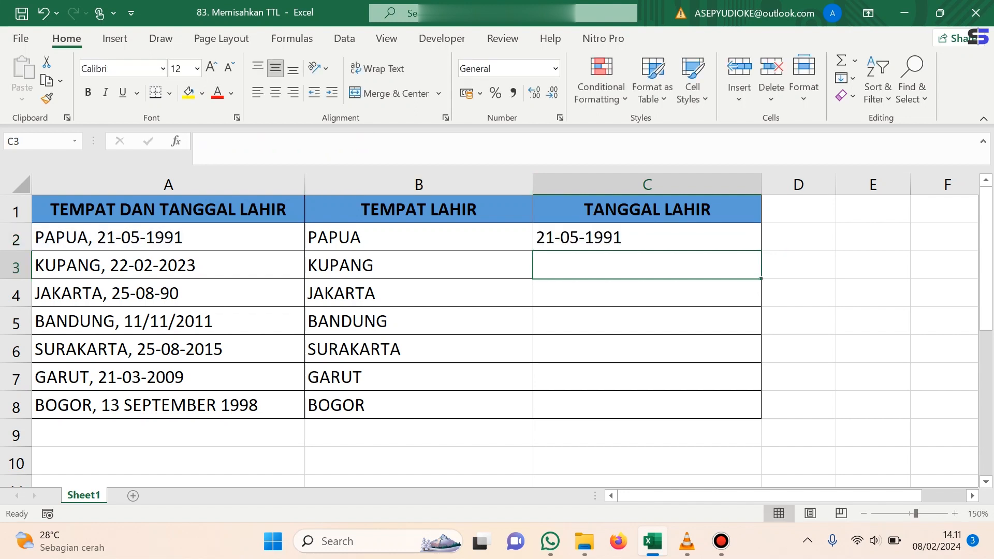
Format cells C2 to C8 as Date with the "14 Maret 2012" type and the Indonesian locale
{"action": "key", "text": "Up"}
{"action": "key", "text": "Right"}
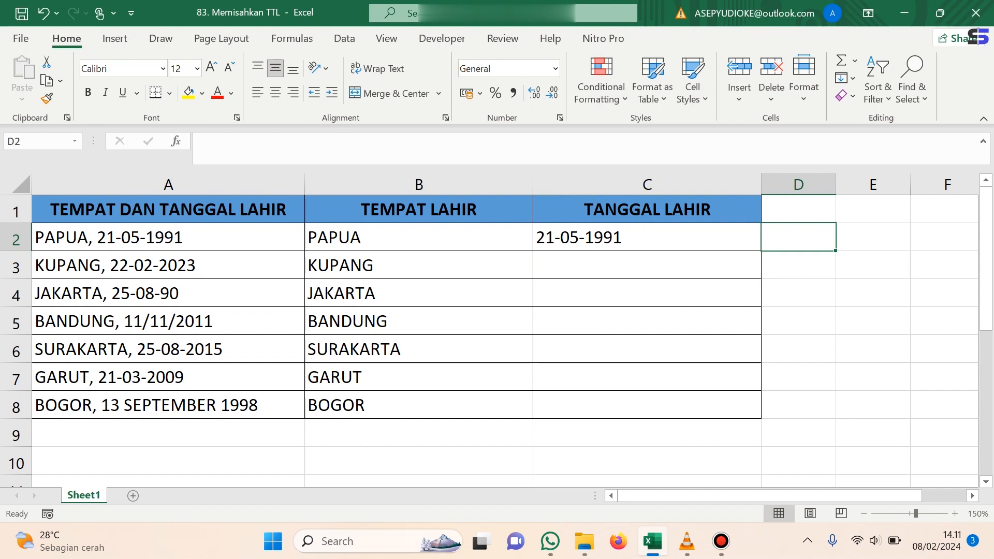
{"action": "key", "text": "Left"}
{"action": "key", "text": "Right"}
{"action": "key", "text": "Left"}
{"action": "key", "text": "shift+Down"}
{"action": "key", "text": "shift+Down"}
{"action": "key", "text": "shift+Down"}
{"action": "key", "text": "shift+Down"}
{"action": "key", "text": "shift+Down"}
{"action": "key", "text": "shift+Down"}
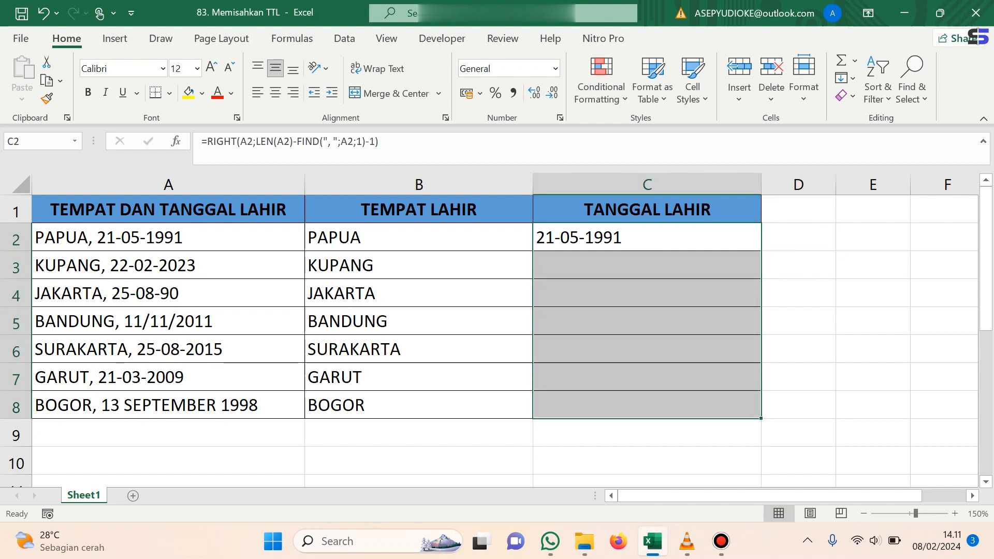
{"action": "left_click_drag", "start_coordinate": [647, 238], "coordinate": [647, 405]}
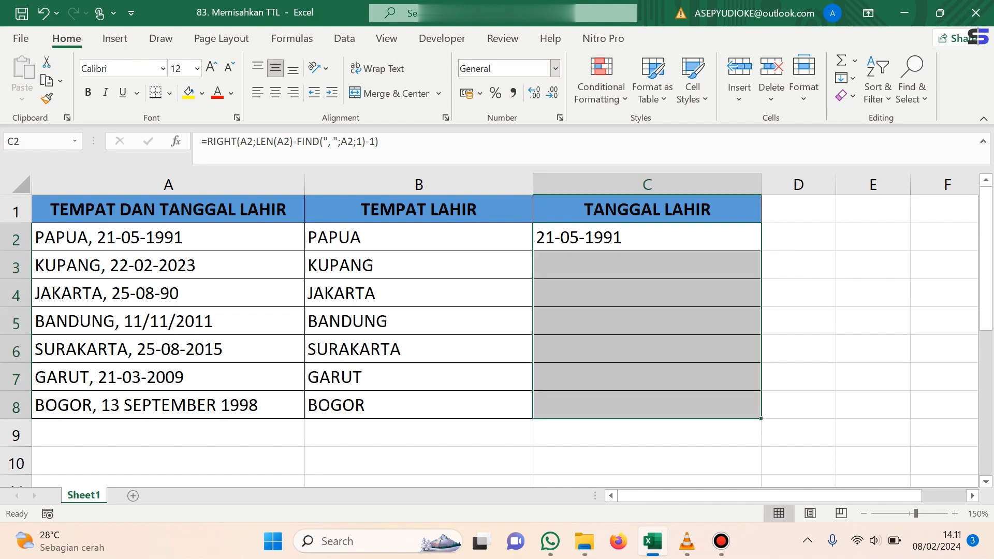
{"action": "left_click", "coordinate": [555, 68]}
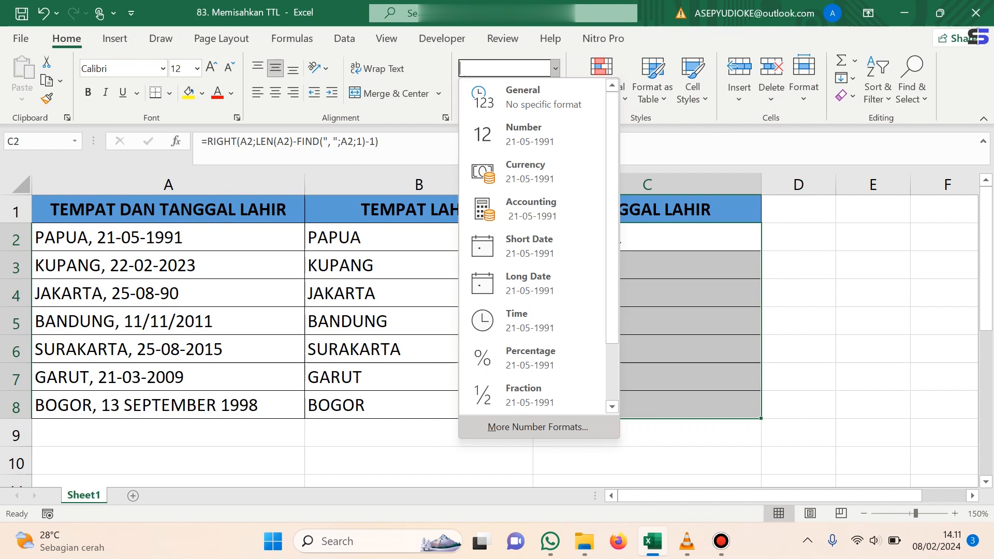
{"action": "left_click", "coordinate": [538, 426]}
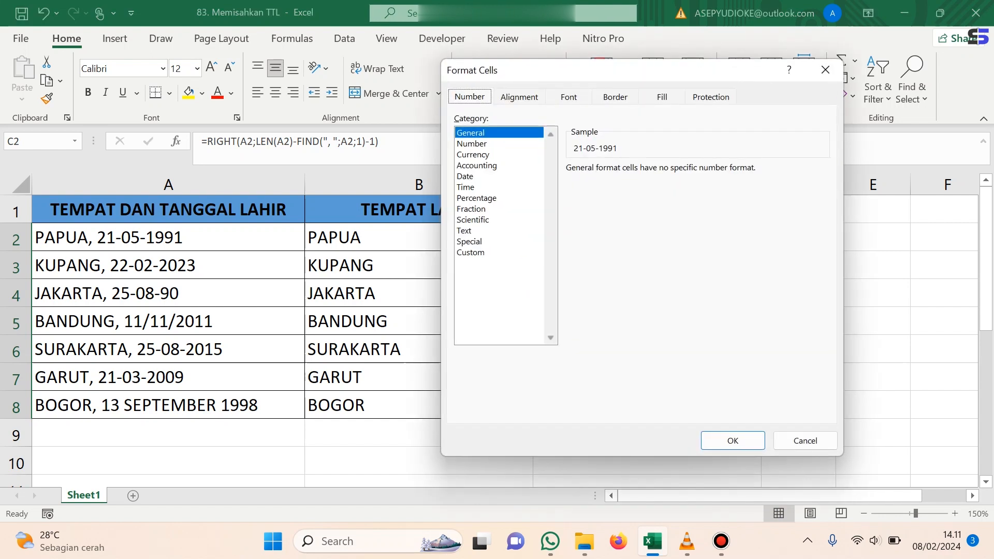
{"action": "left_click", "coordinate": [465, 177]}
{"action": "left_click", "coordinate": [595, 236]}
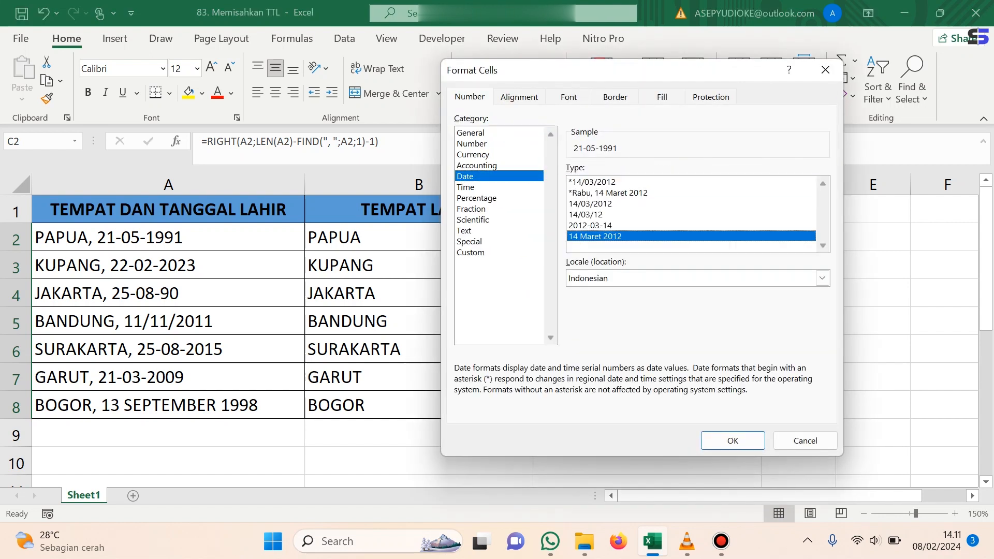
{"action": "left_click", "coordinate": [732, 440]}
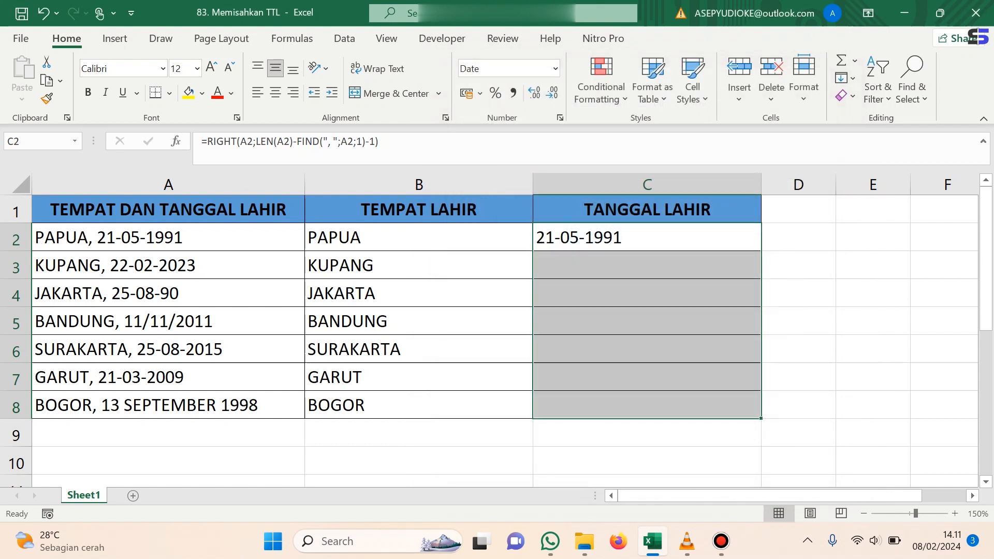
Wrap the C2 formula in DATEVALUE to convert the text to a date: =DATEVALUE(RIGHT(A2;LEN(A2)-FIND(", ";A2;1)-1))
{"action": "key", "text": "F2"}
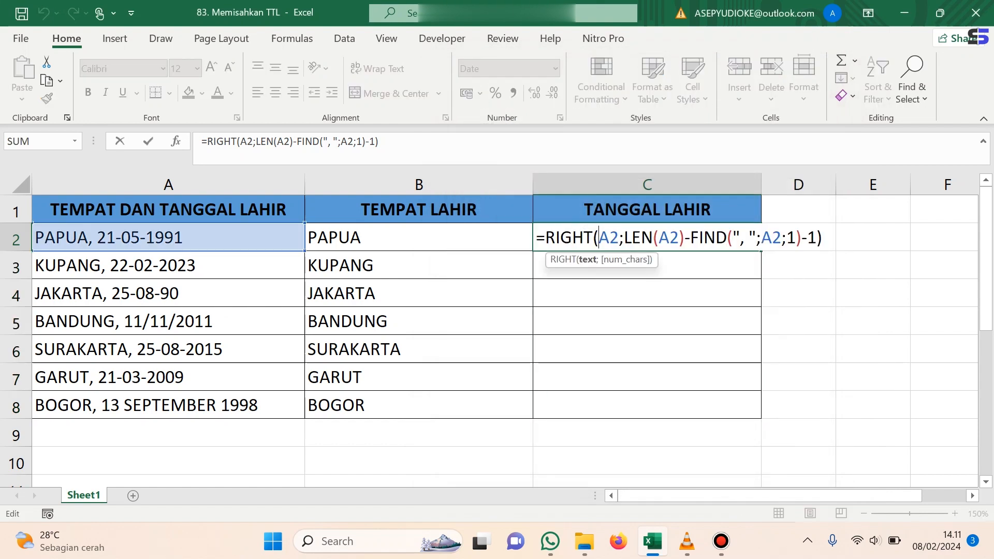
{"action": "left_click", "coordinate": [207, 142]}
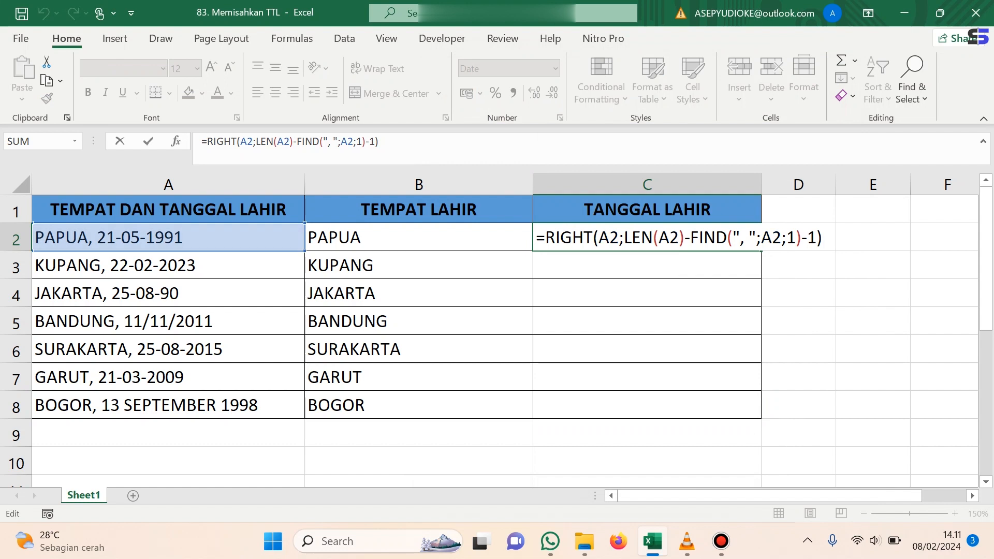
{"action": "type", "text": "datev"}
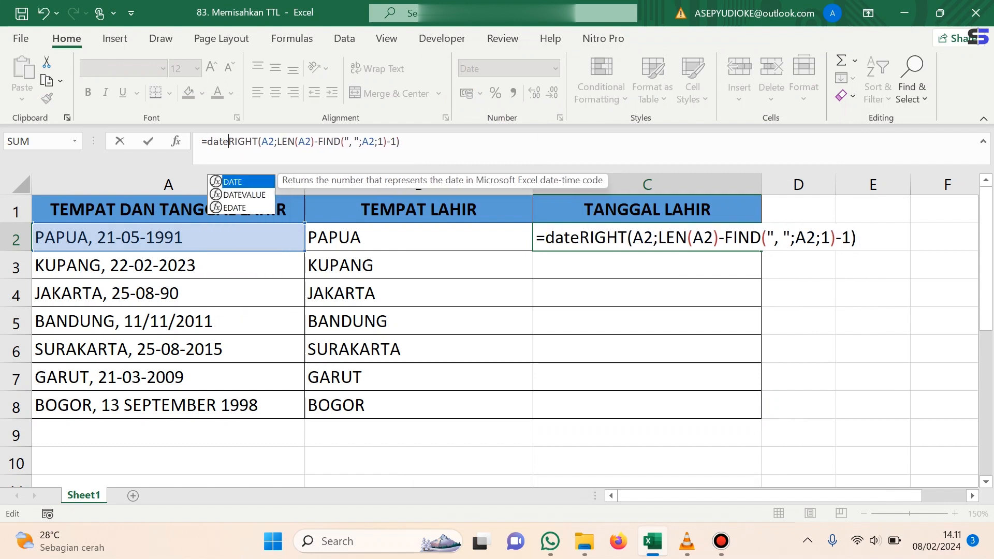
{"action": "type", "text": "alue"}
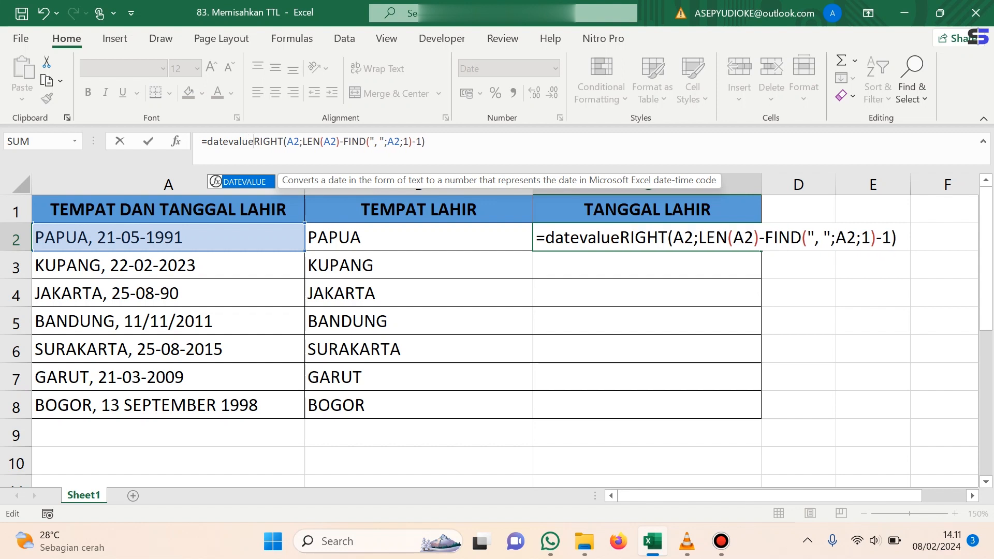
{"action": "type", "text": "("}
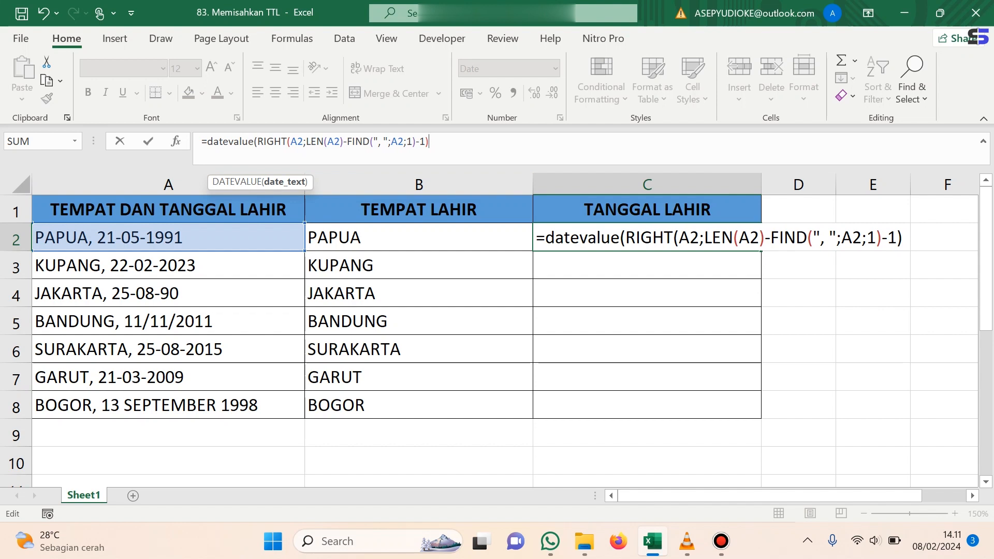
{"action": "type", "text": ")"}
{"action": "key", "text": "Return"}
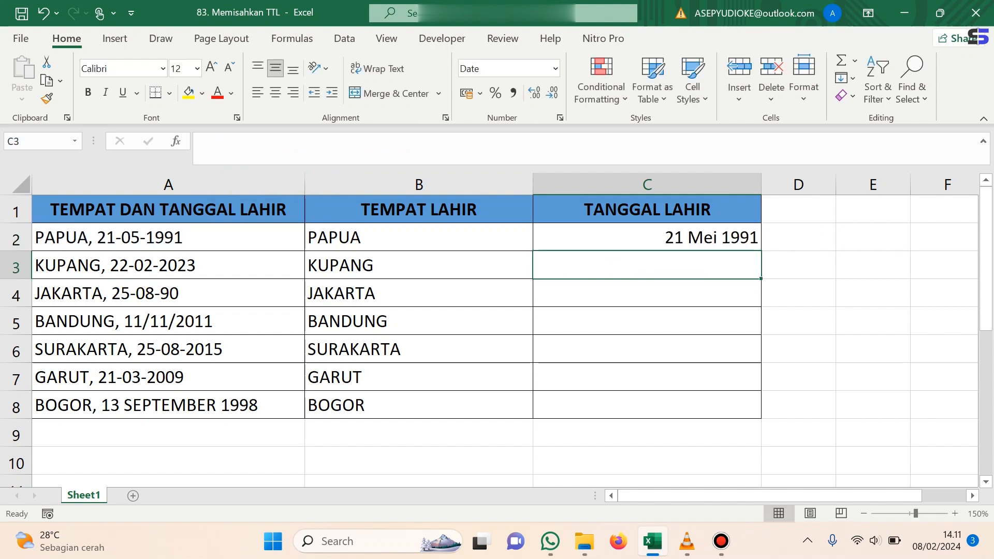
Fill the DATEVALUE formula from C2 automatically down the table, and undo the fill
{"action": "left_click", "coordinate": [647, 238]}
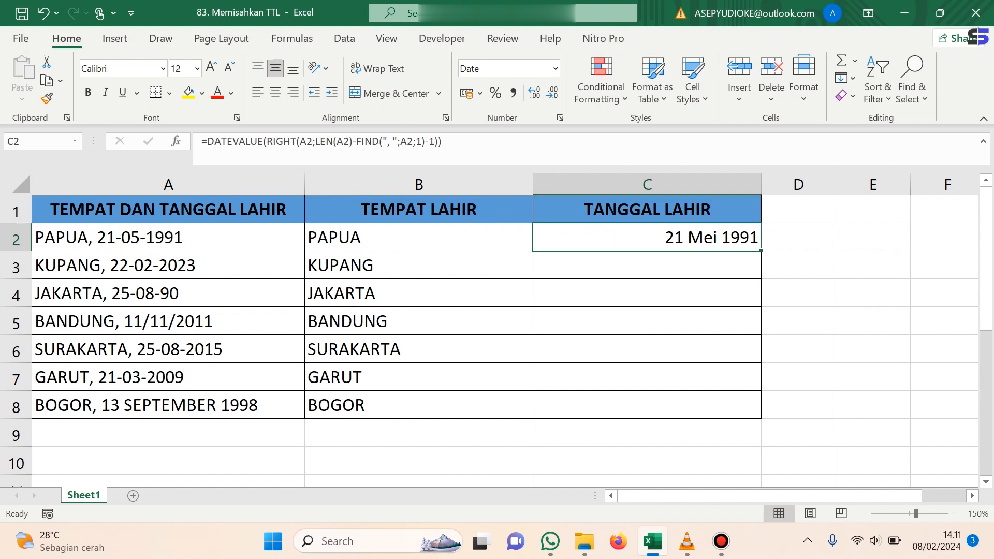
{"action": "left_click_drag", "start_coordinate": [761, 251], "coordinate": [760, 252]}
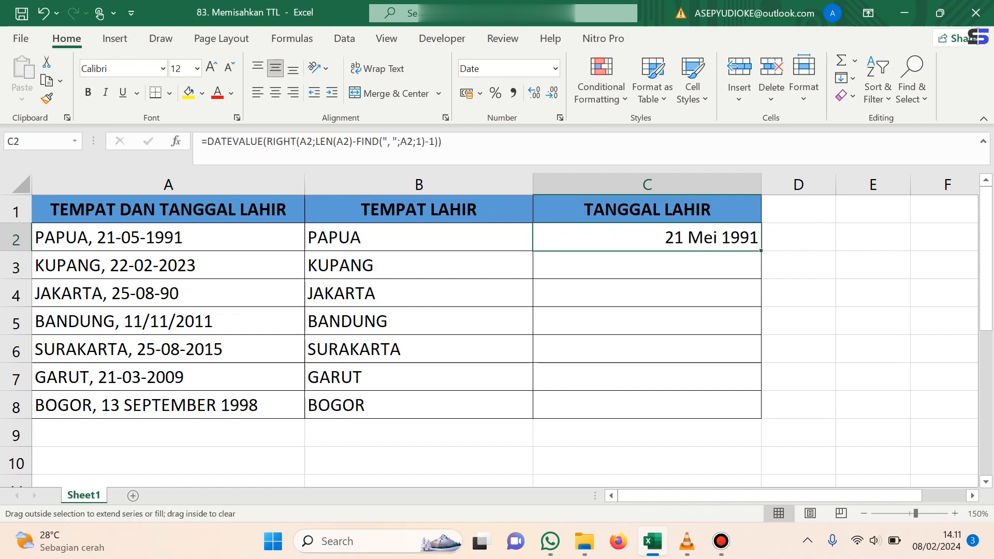
{"action": "left_click", "coordinate": [770, 243]}
{"action": "left_click", "coordinate": [740, 240]}
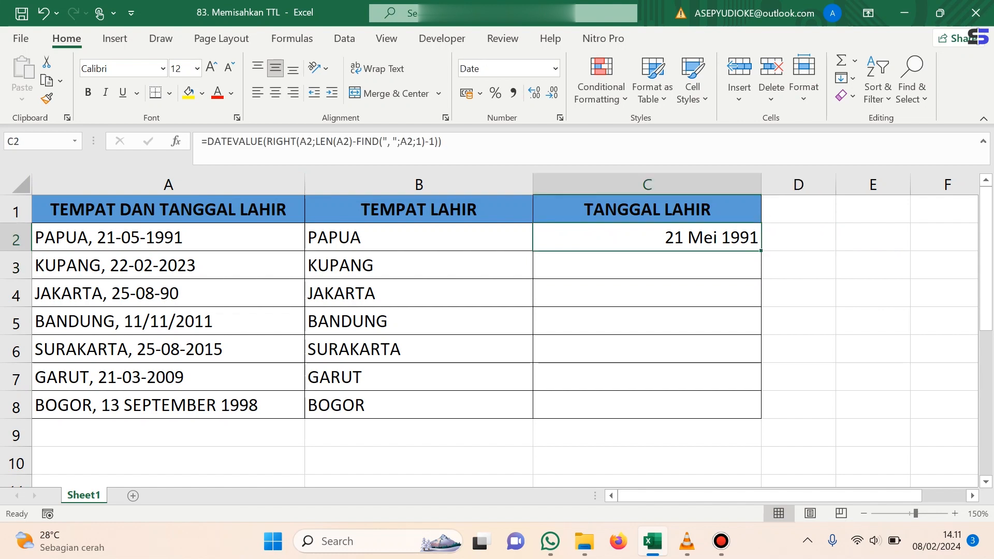
{"action": "double_click", "coordinate": [761, 251]}
{"action": "left_click", "coordinate": [792, 265]}
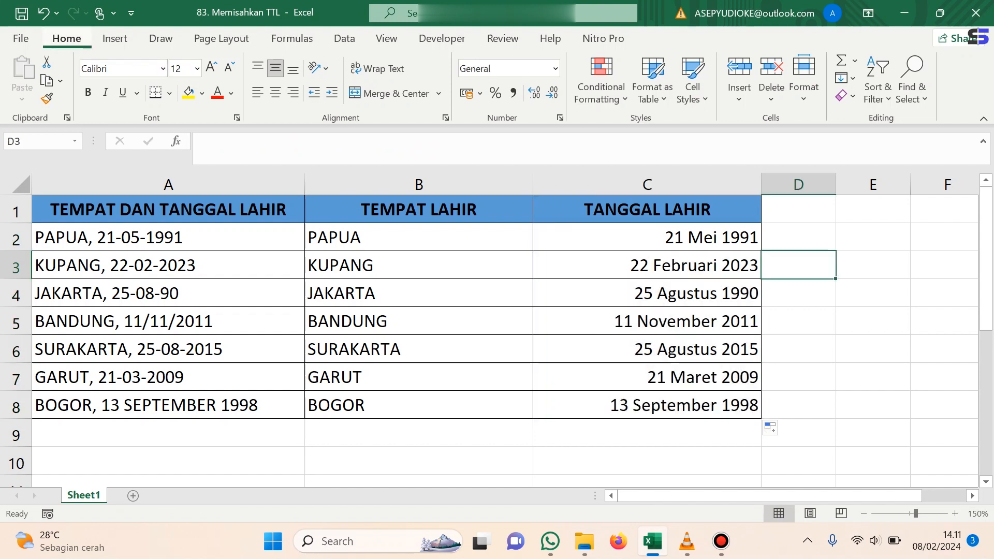
{"action": "left_click", "coordinate": [43, 14]}
Fill the DATEVALUE formula from C2 down through C8 and deselect the range
{"action": "left_click_drag", "start_coordinate": [761, 251], "coordinate": [761, 413]}
{"action": "left_click", "coordinate": [873, 349]}
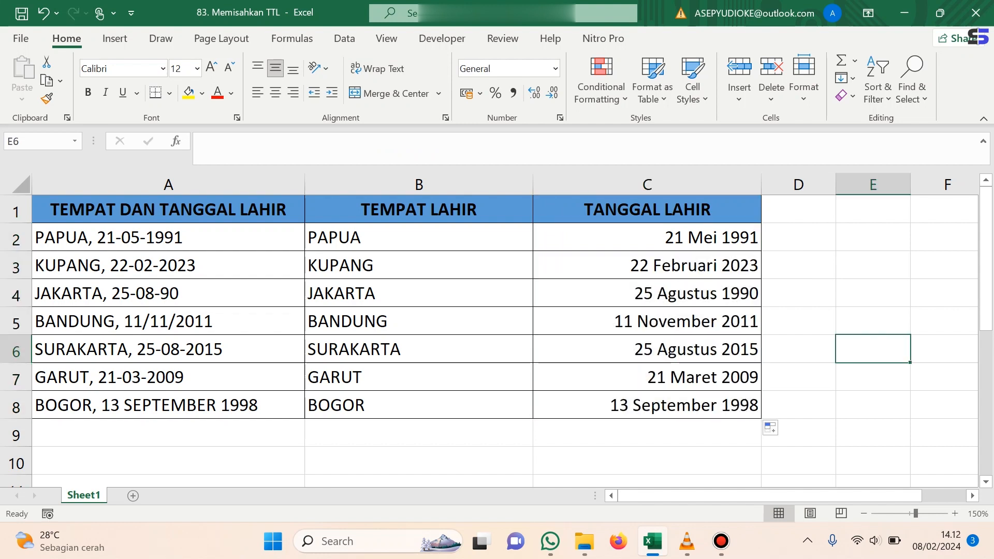